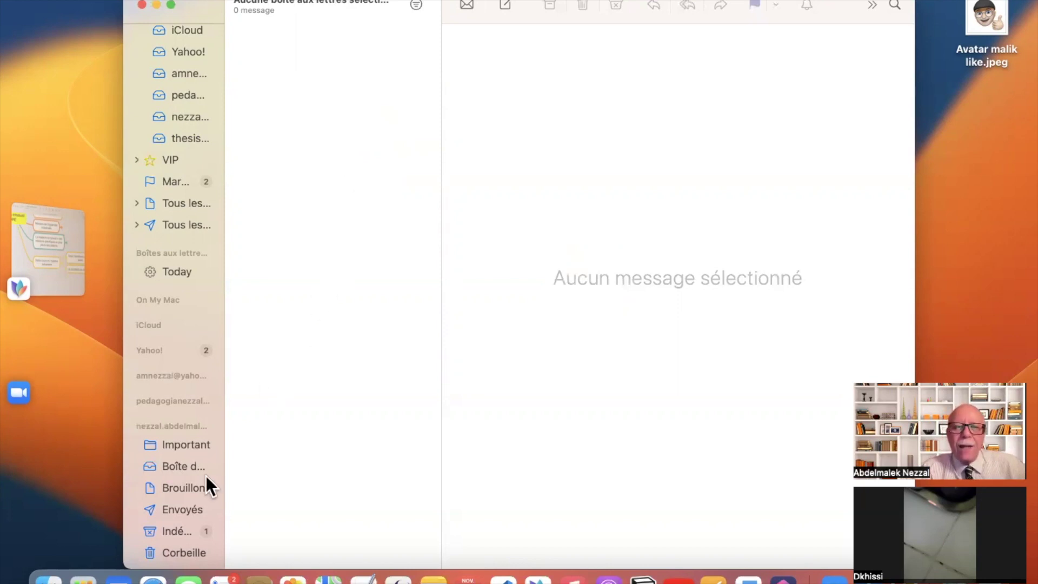
- Move the Pedagogia new-account email from Indésirables into the inbox
{"action": "scroll", "coordinate": [180, 413], "scroll_direction": "down", "scroll_amount": 5}
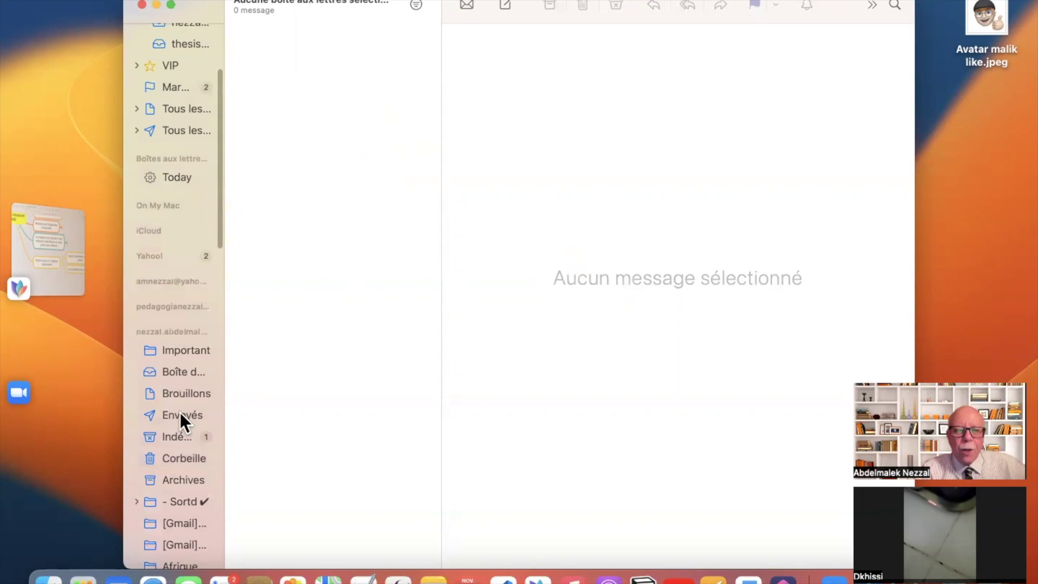
{"action": "left_click", "coordinate": [177, 436]}
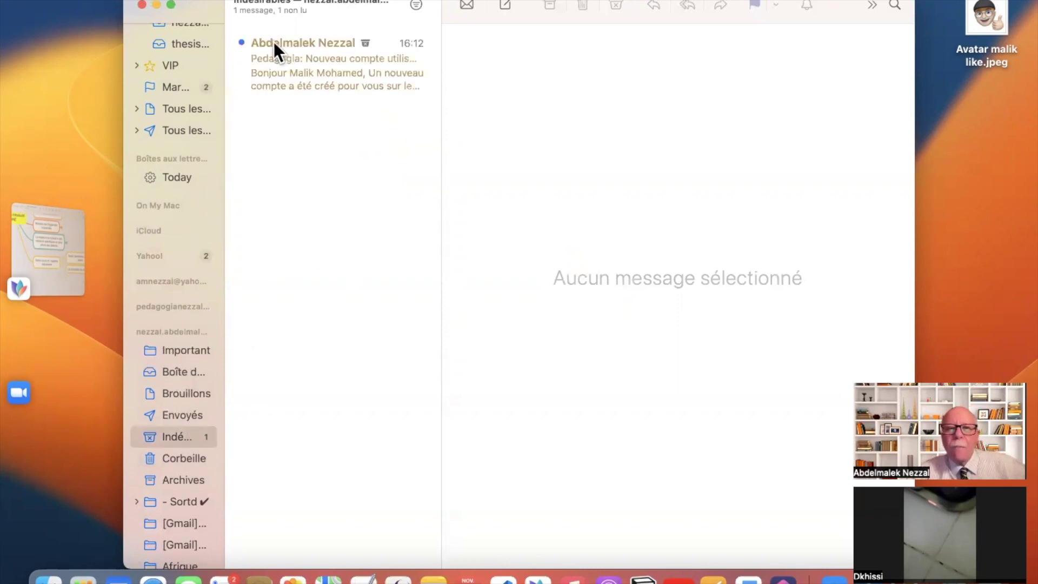
{"action": "left_click", "coordinate": [322, 76]}
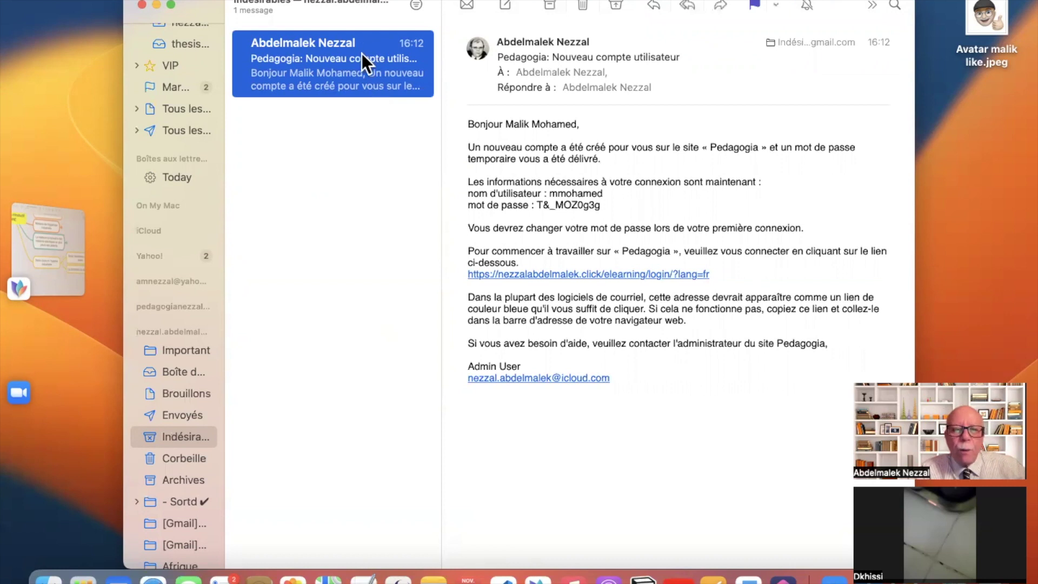
{"action": "left_click_drag", "start_coordinate": [228, 367], "coordinate": [189, 372]}
{"action": "left_click", "coordinate": [189, 372]}
{"action": "left_click", "coordinate": [323, 63]}
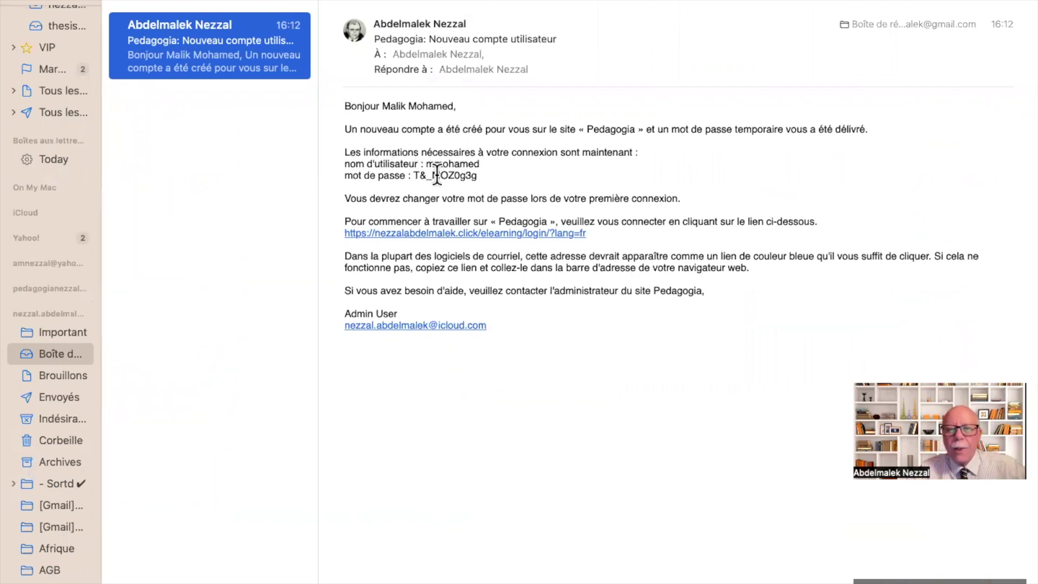
- Select the username and temporary password in the email, then follow its login link
{"action": "left_click_drag", "start_coordinate": [425, 164], "coordinate": [486, 163]}
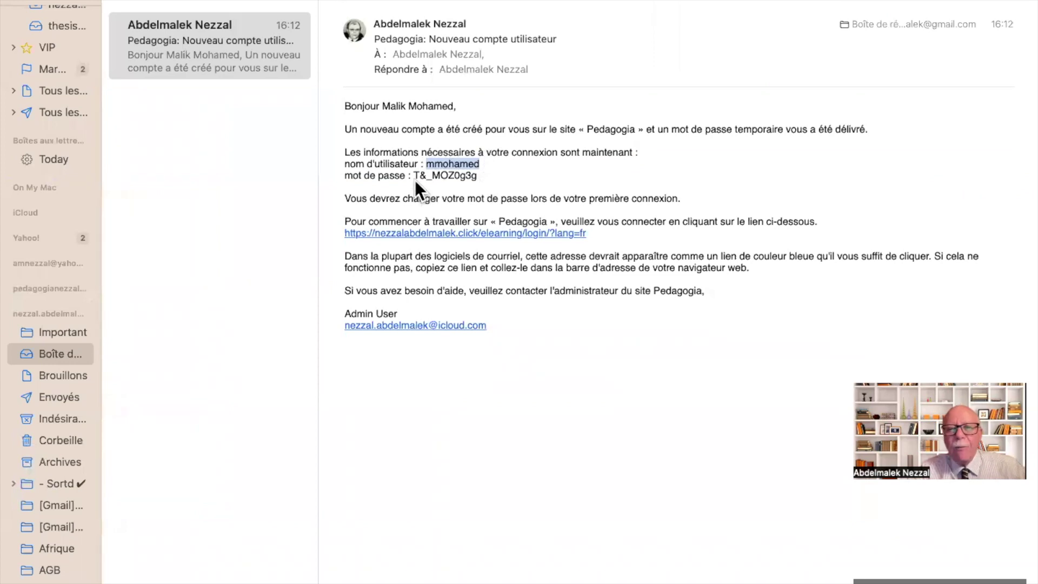
{"action": "left_click_drag", "start_coordinate": [414, 175], "coordinate": [492, 176]}
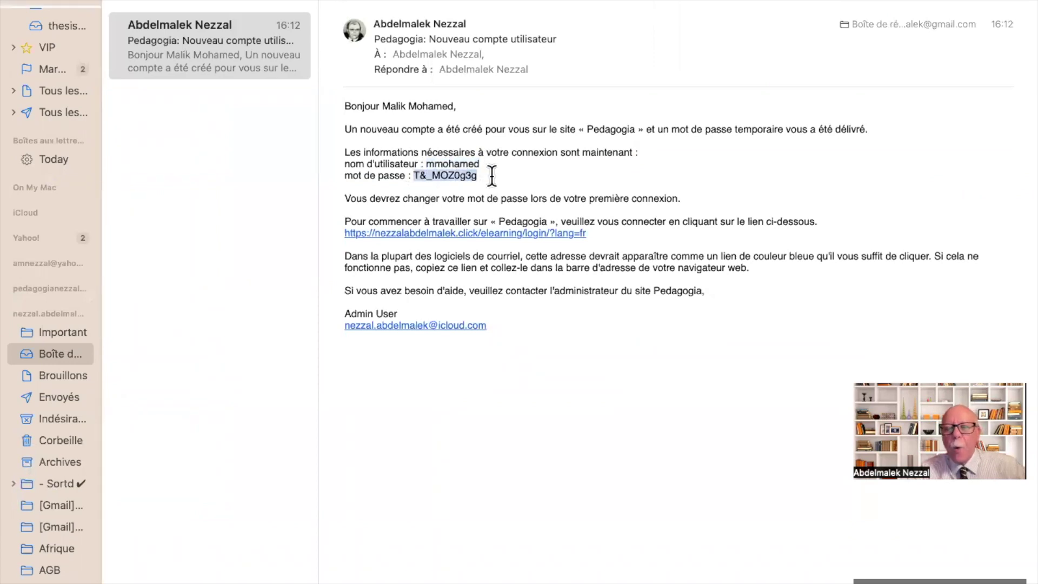
{"action": "left_click", "coordinate": [524, 181]}
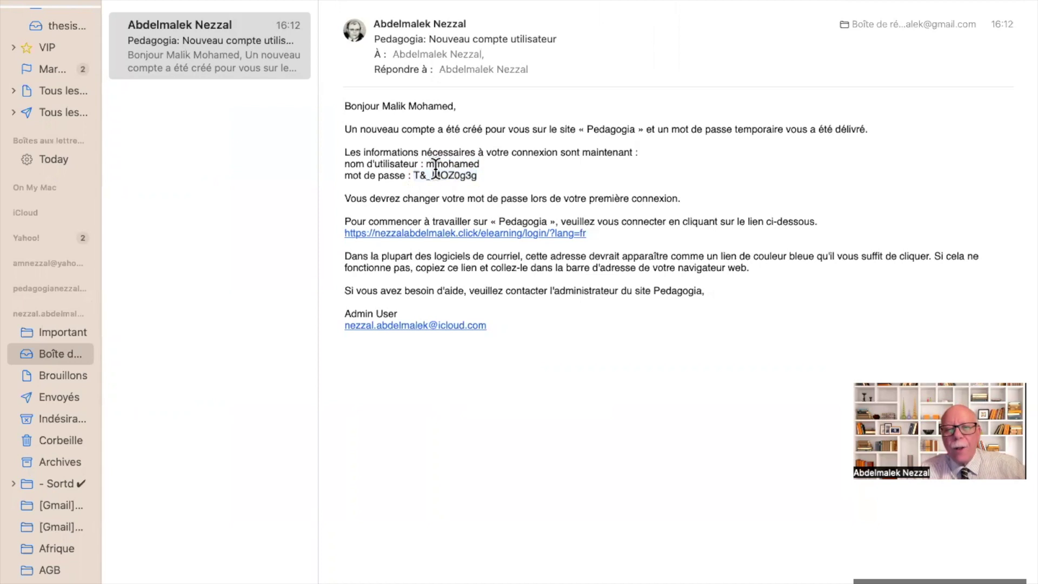
{"action": "left_click_drag", "start_coordinate": [425, 164], "coordinate": [485, 164]}
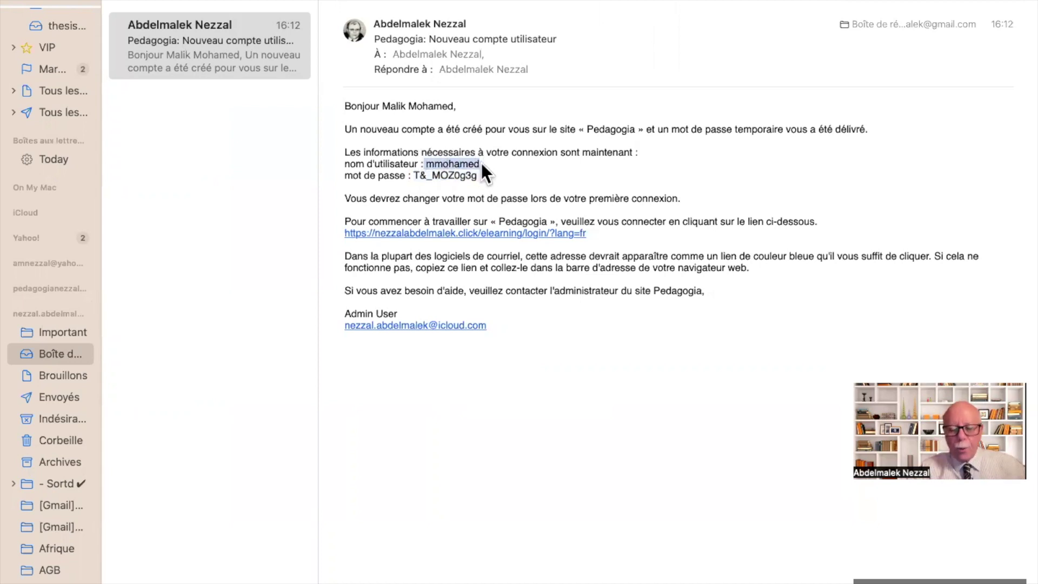
{"action": "left_click", "coordinate": [483, 234]}
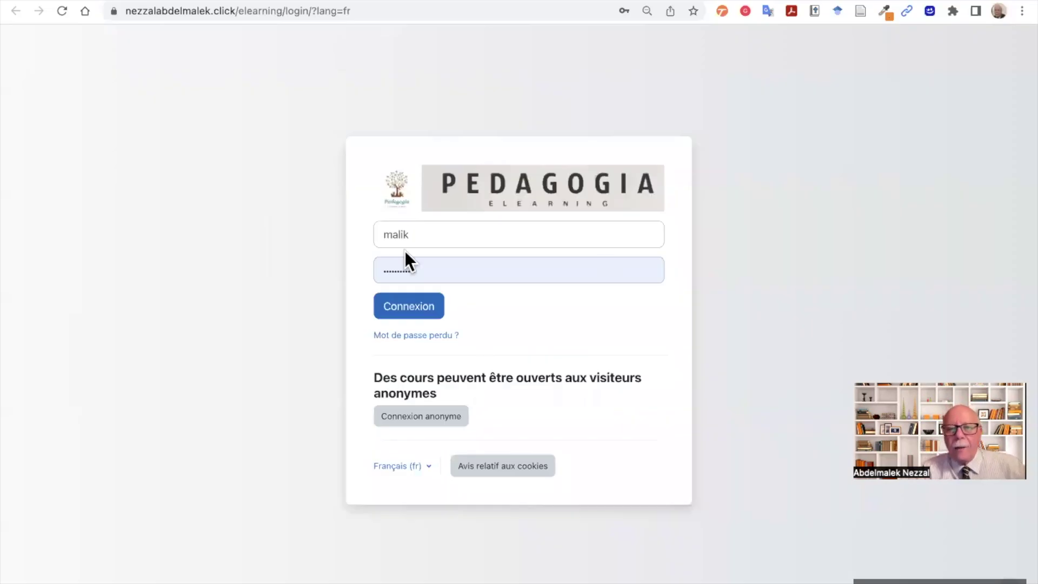
- Clear the autofilled login fields and enter the new account's username
{"action": "left_click", "coordinate": [426, 237]}
{"action": "key", "text": "super+a"}
{"action": "key", "text": "BackSpace"}
{"action": "key", "text": "Tab"}
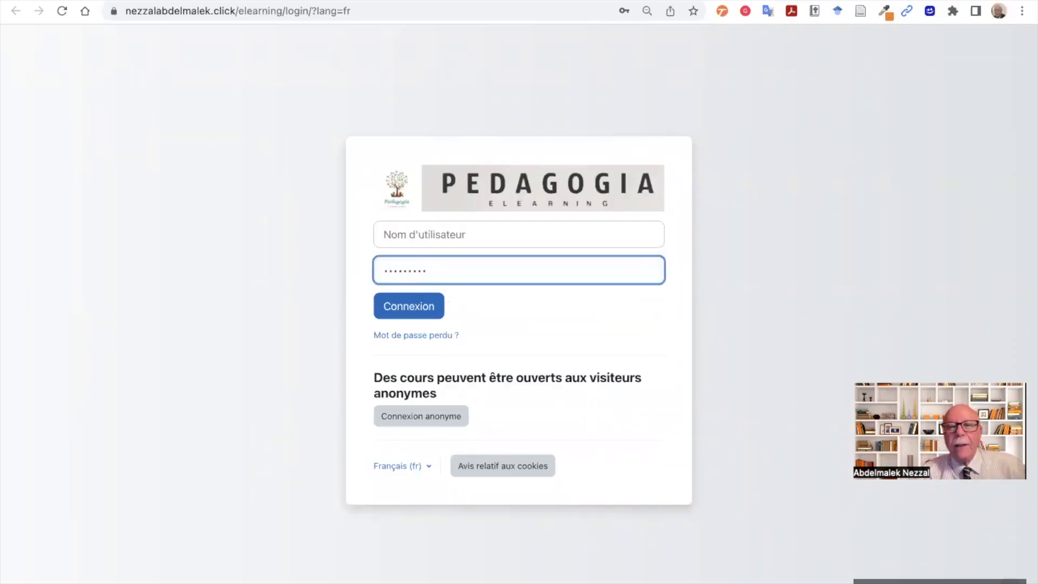
{"action": "key", "text": "BackSpace"}
{"action": "key", "text": "BackSpace"}
{"action": "key", "text": "BackSpace"}
{"action": "key", "text": "BackSpace"}
{"action": "key", "text": "BackSpace"}
{"action": "key", "text": "BackSpace"}
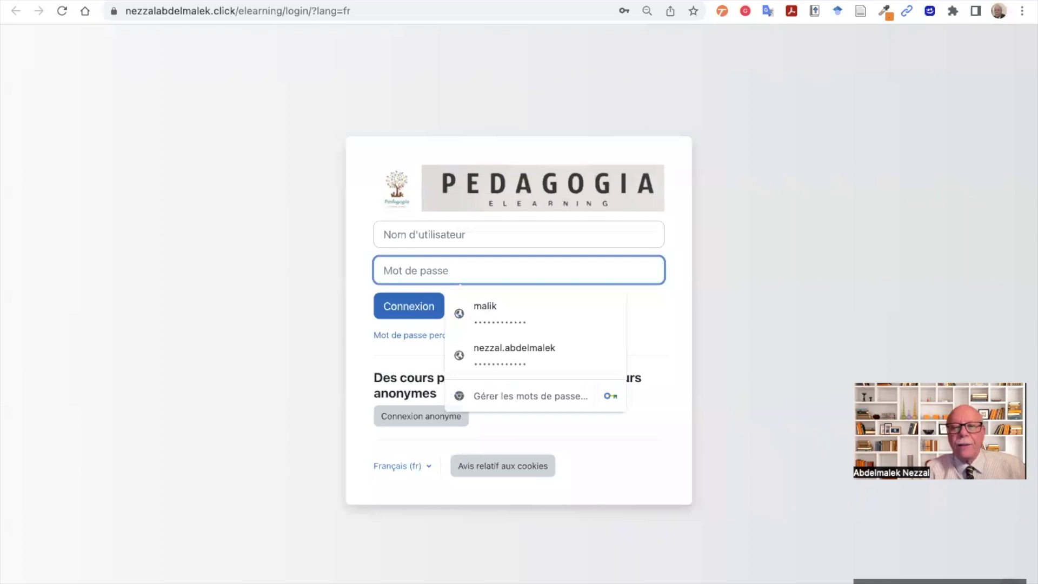
{"action": "left_click", "coordinate": [441, 235]}
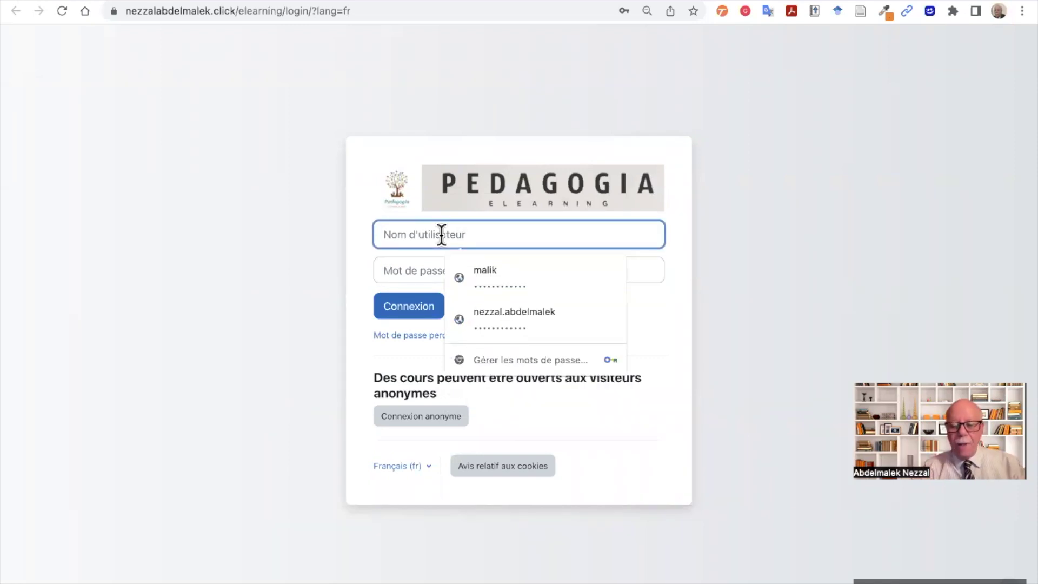
{"action": "type", "text": "mmohamed"}
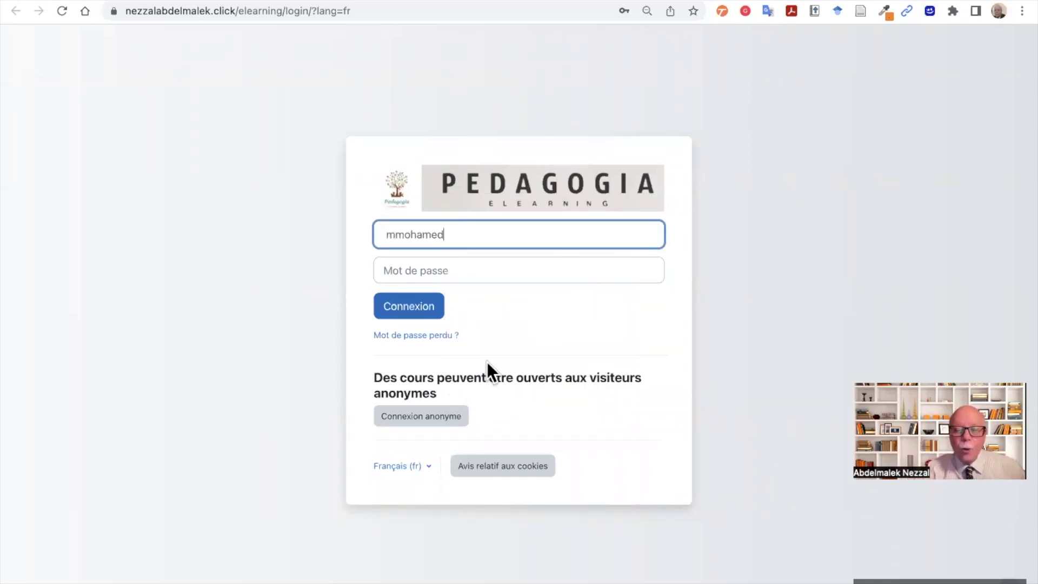
- Copy the temporary password from the email, paste it and log in
{"action": "key", "text": "super+Tab"}
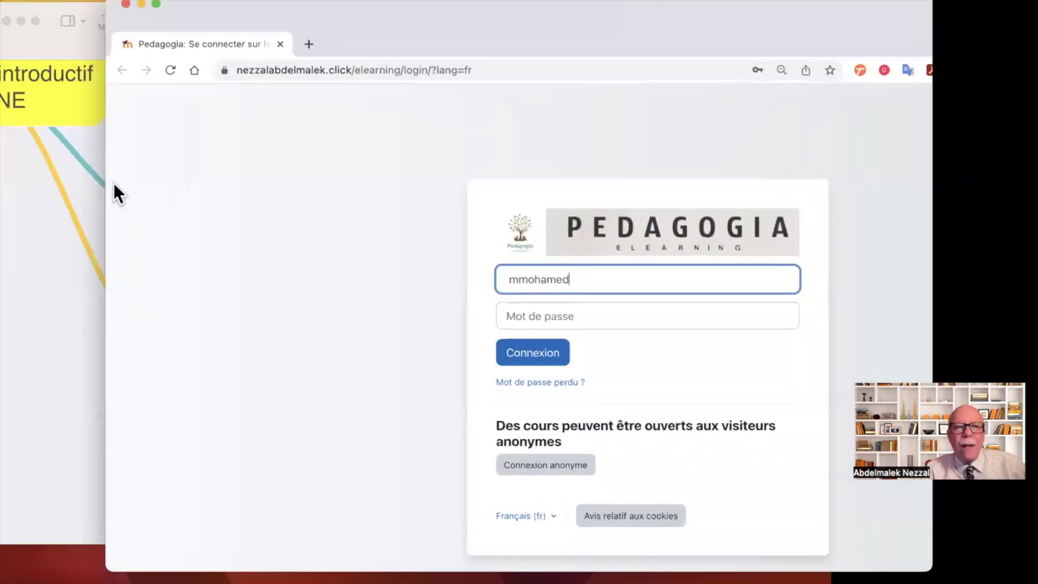
{"action": "left_click_drag", "start_coordinate": [413, 176], "coordinate": [486, 176]}
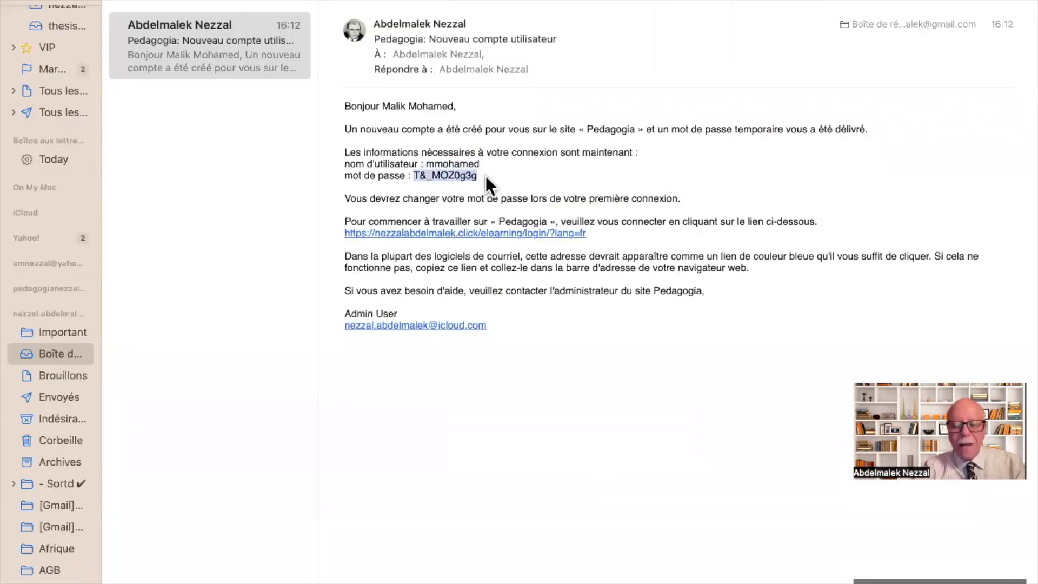
{"action": "key", "text": "super+Tab"}
{"action": "left_click", "coordinate": [448, 255]}
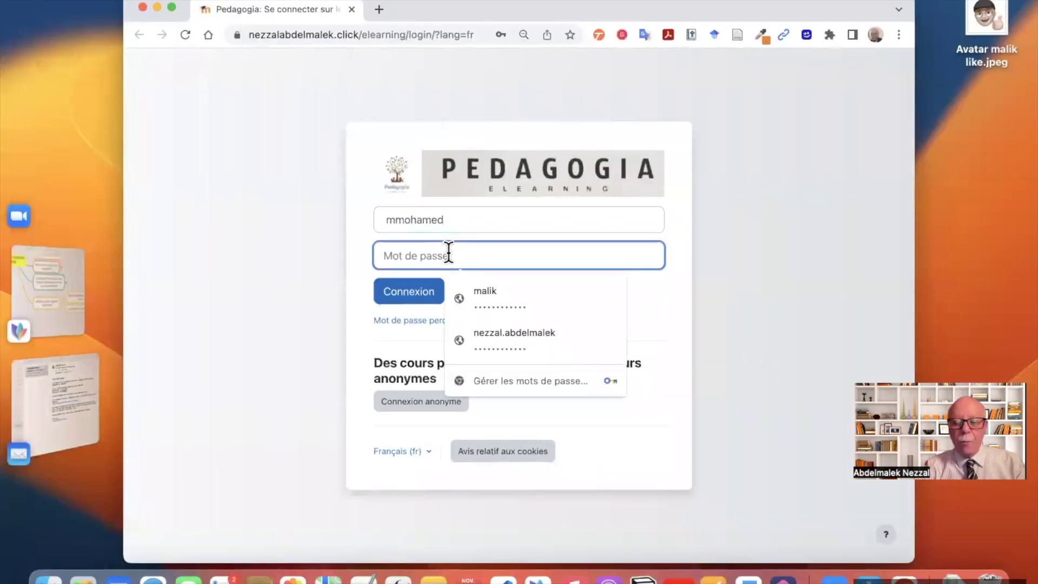
{"action": "key", "text": "super+v"}
{"action": "key", "text": "Return"}
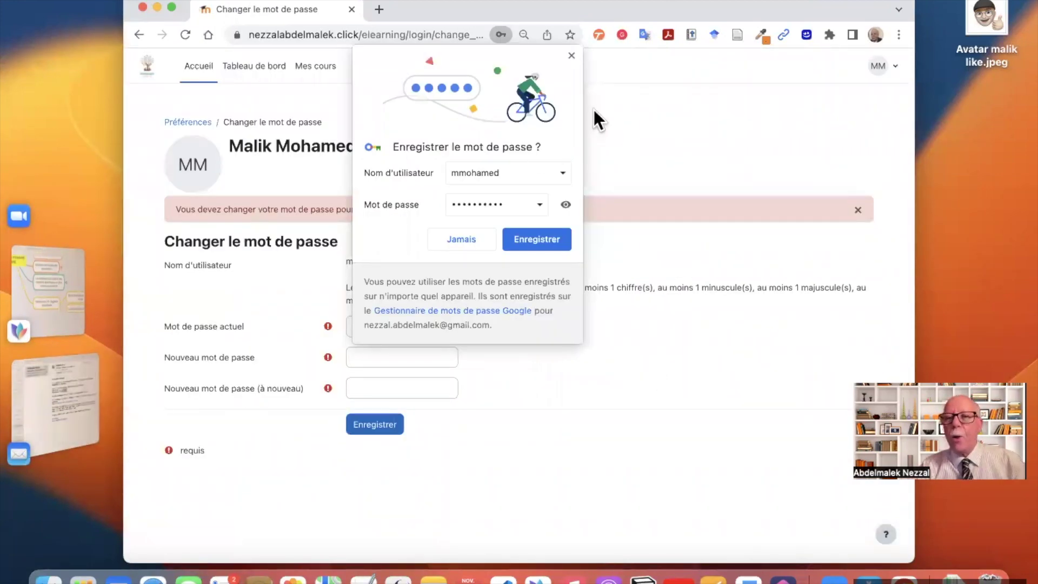
- Enter the temporary password as current, type the new password twice and save
{"action": "left_click", "coordinate": [571, 57]}
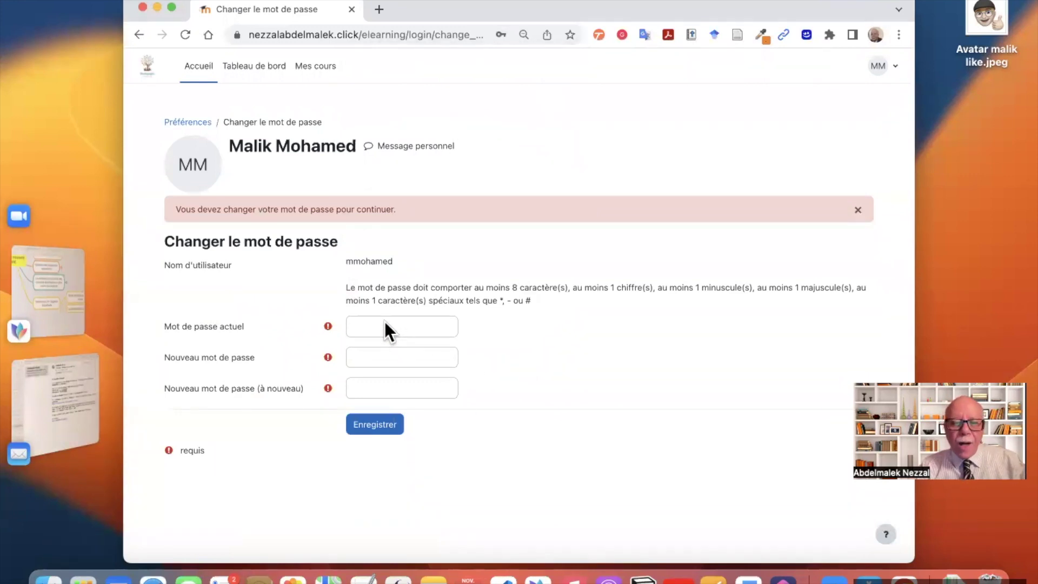
{"action": "scroll", "coordinate": [385, 322], "scroll_direction": "up", "scroll_amount": 3}
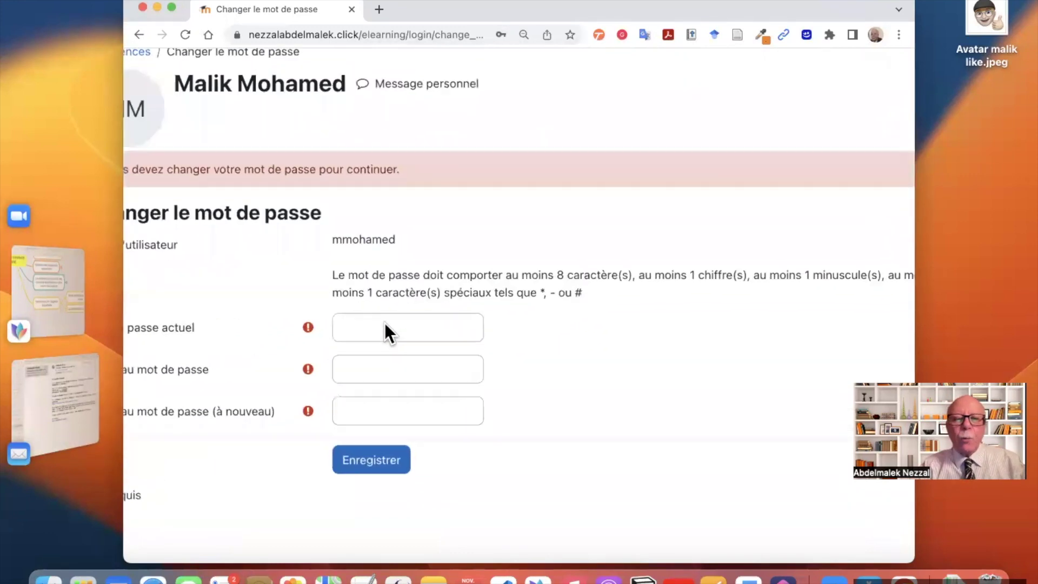
{"action": "scroll", "coordinate": [384, 323], "scroll_direction": "down", "scroll_amount": 3}
{"action": "scroll", "coordinate": [385, 323], "scroll_direction": "up", "scroll_amount": 3}
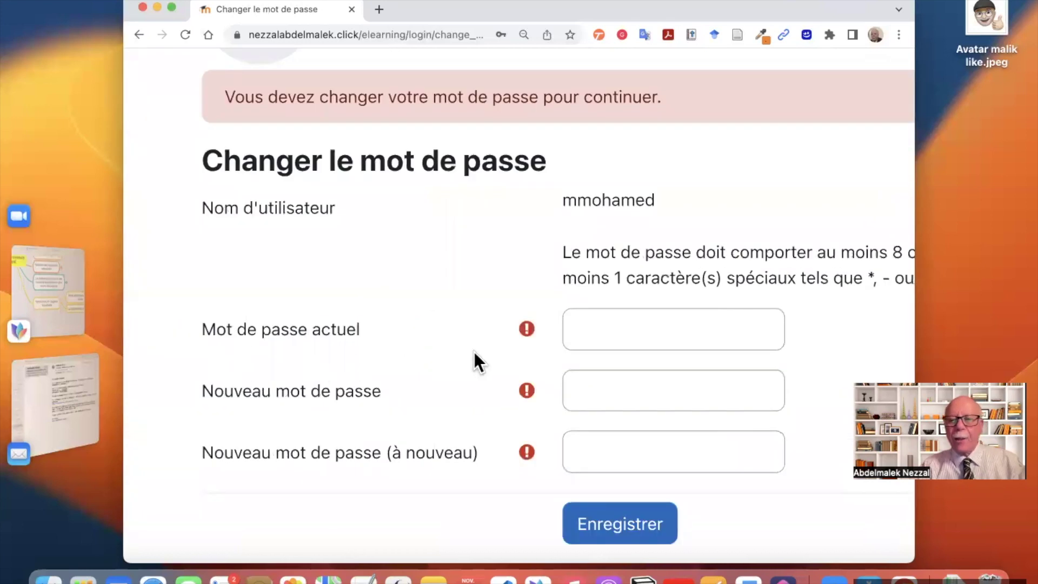
{"action": "left_click", "coordinate": [631, 332]}
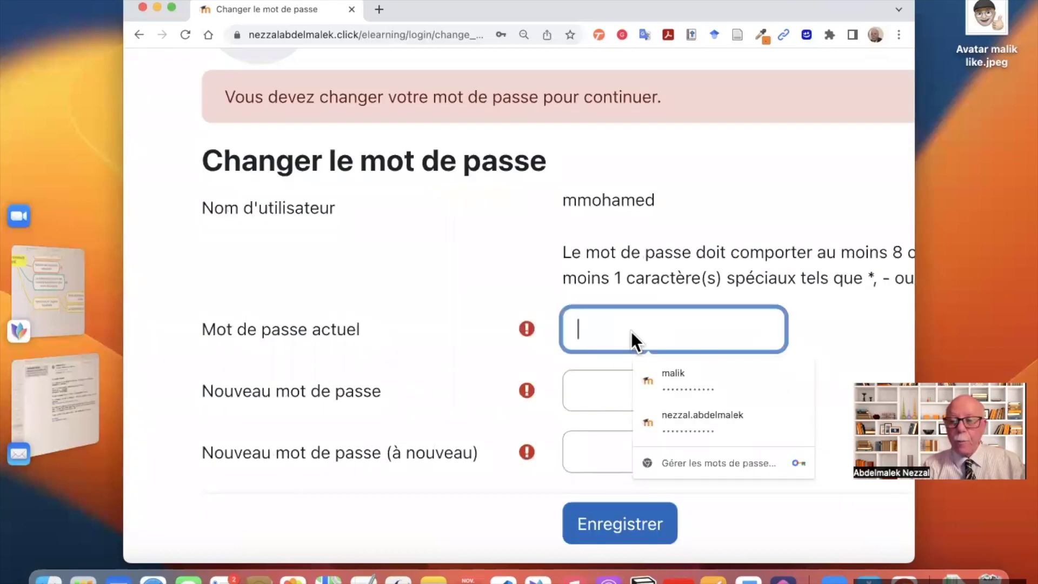
{"action": "key", "text": "super+v"}
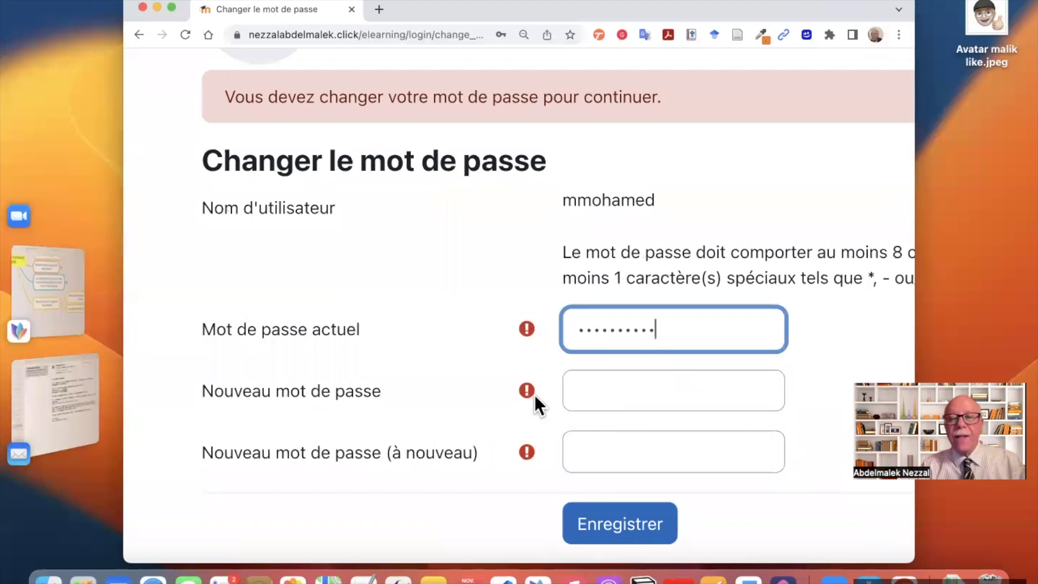
{"action": "left_click", "coordinate": [614, 393]}
{"action": "type", "text": "••••••"}
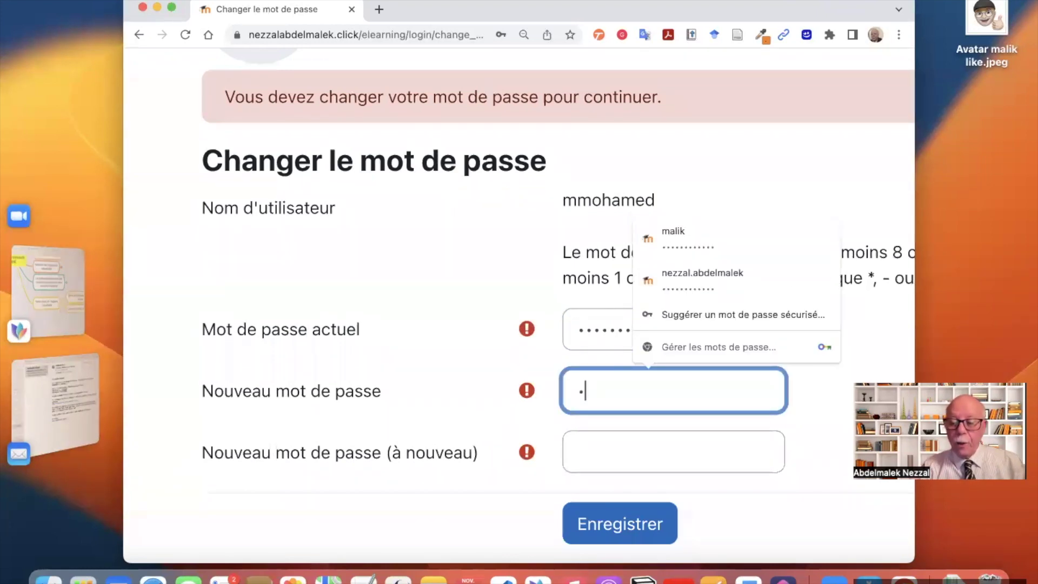
{"action": "type", "text": "•••"}
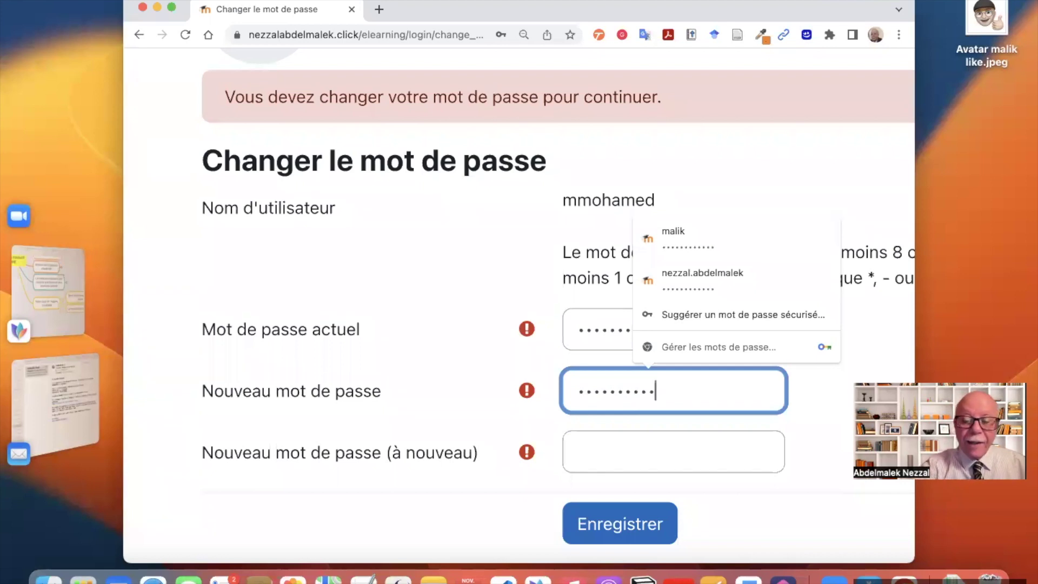
{"action": "type", "text": "••"}
{"action": "left_click", "coordinate": [595, 438]}
{"action": "type", "text": "••••••••••••"}
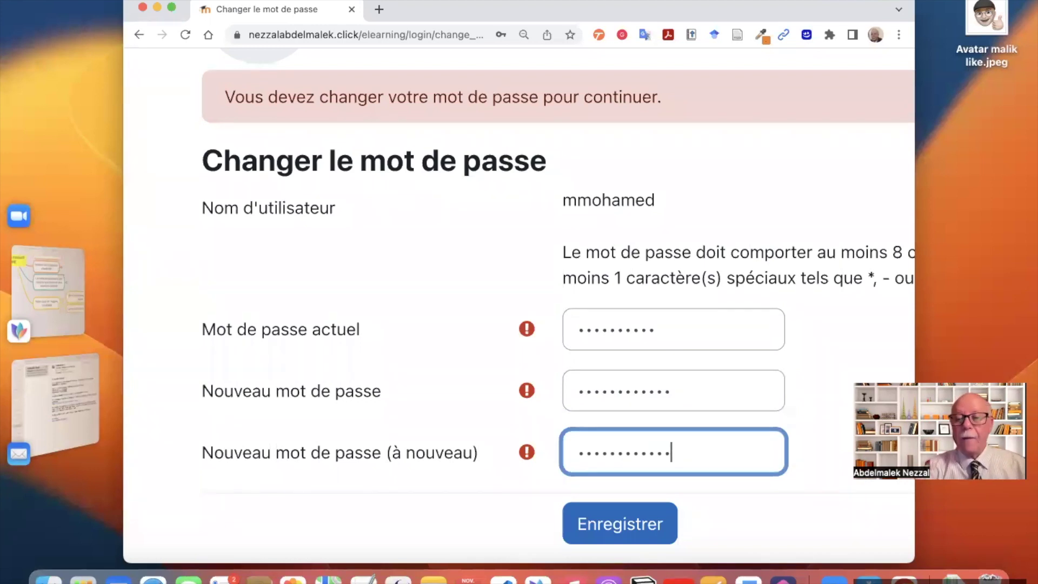
{"action": "left_click", "coordinate": [608, 534]}
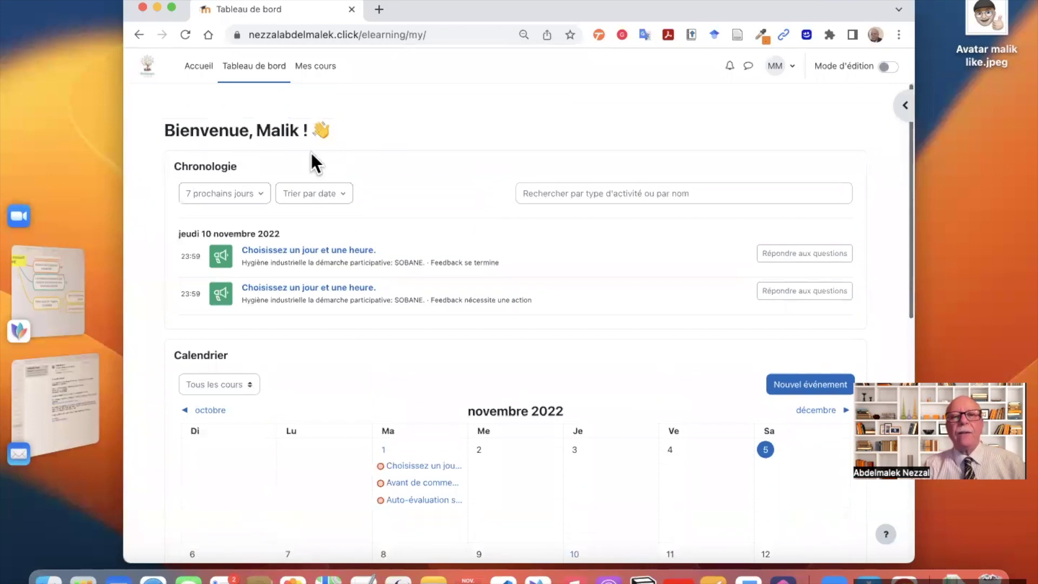
- Maximize the browser and open 'Hygiène industrielle la démarche participative: SOBANE.' from Mes cours
{"action": "left_click", "coordinate": [171, 6]}
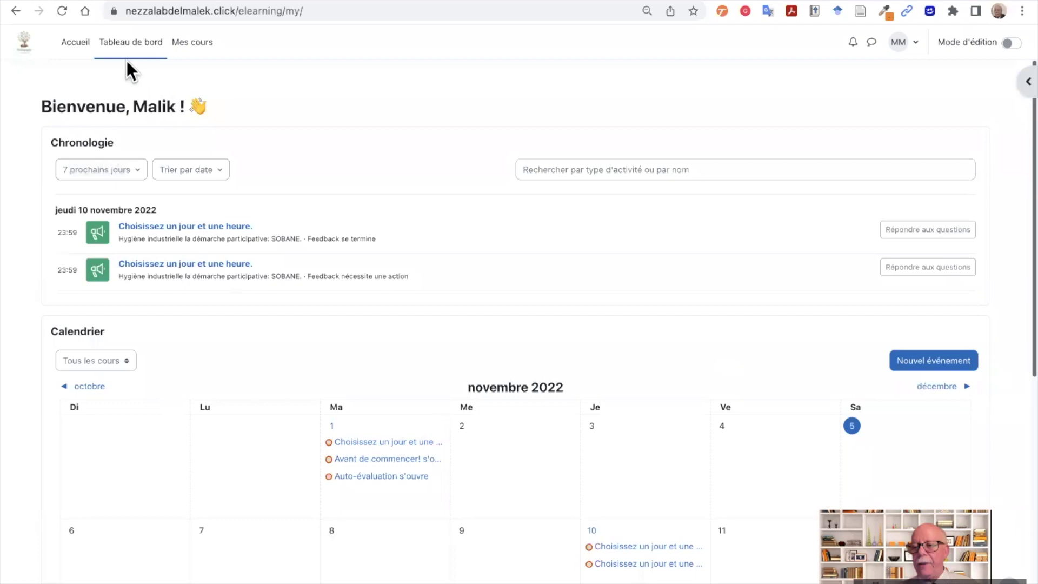
{"action": "left_click", "coordinate": [111, 42]}
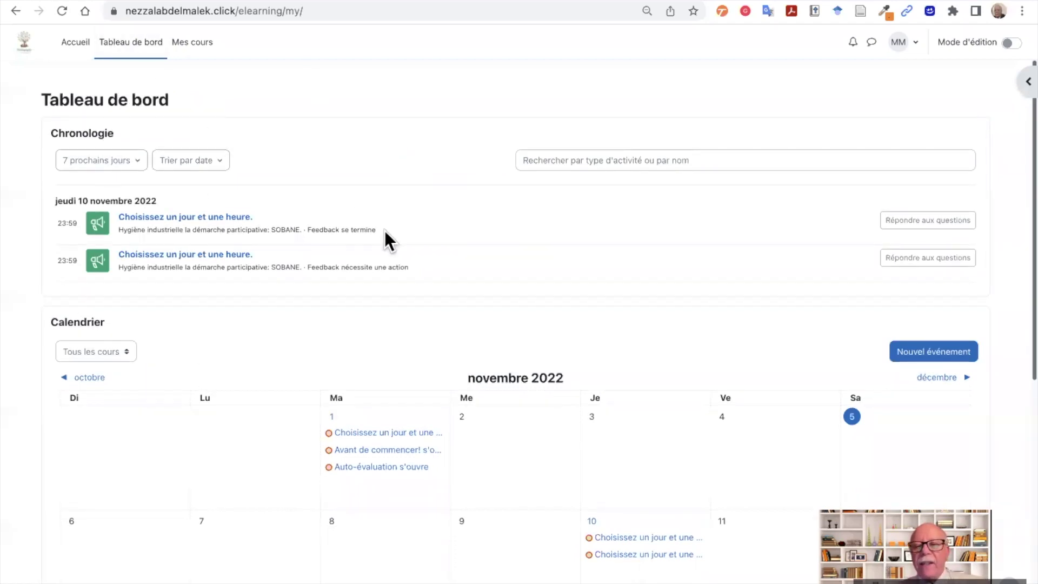
{"action": "scroll", "coordinate": [384, 232], "scroll_direction": "down", "scroll_amount": 3}
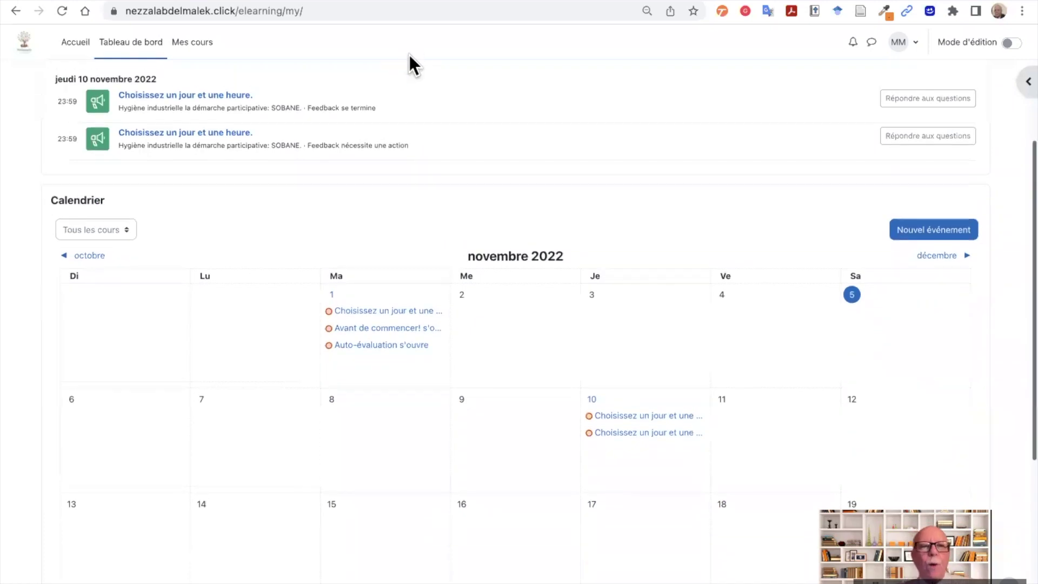
{"action": "left_click", "coordinate": [75, 43]}
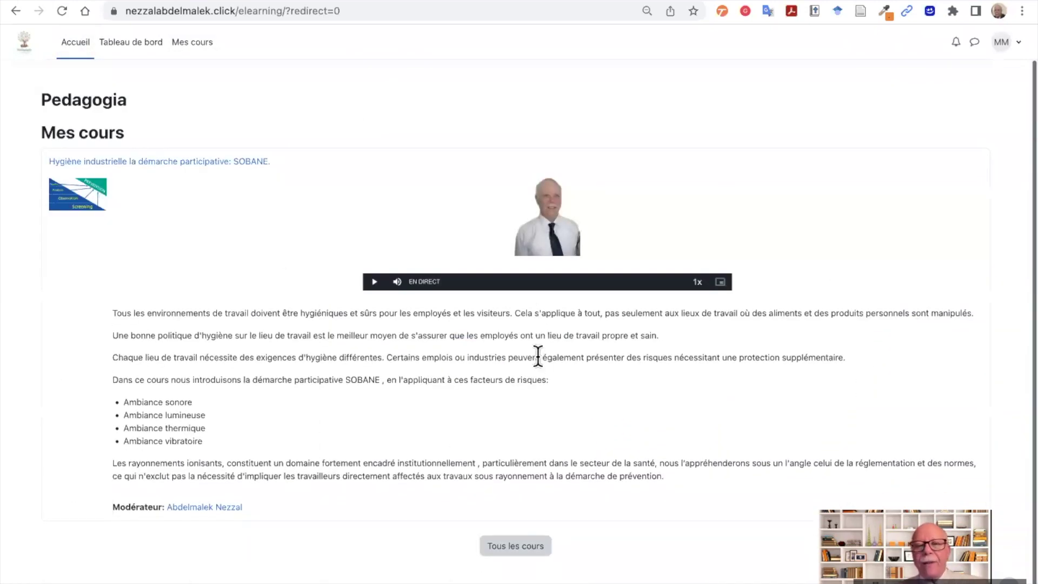
{"action": "scroll", "coordinate": [535, 365], "scroll_direction": "down", "scroll_amount": 1}
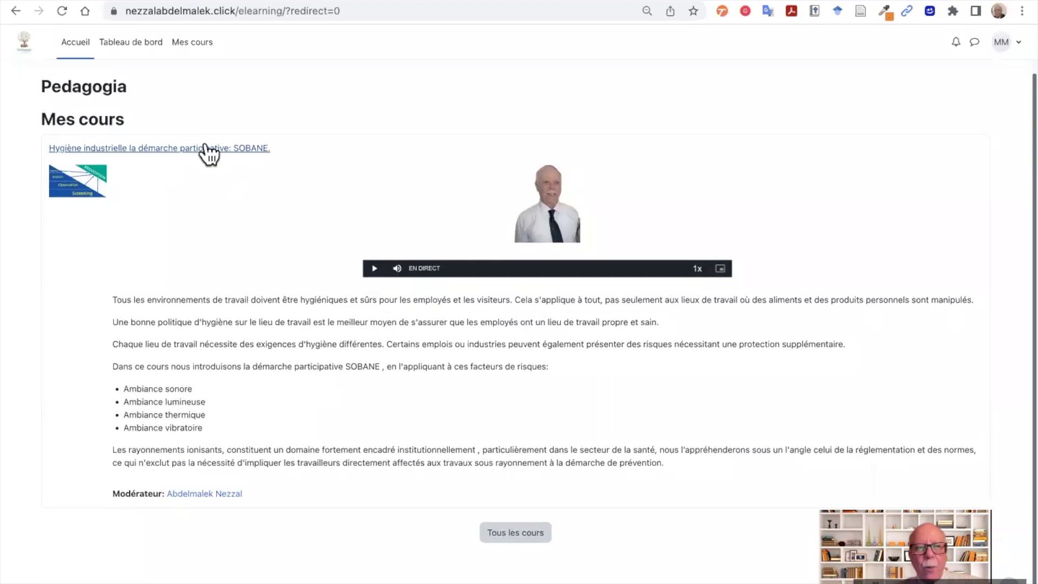
{"action": "left_click", "coordinate": [193, 45]}
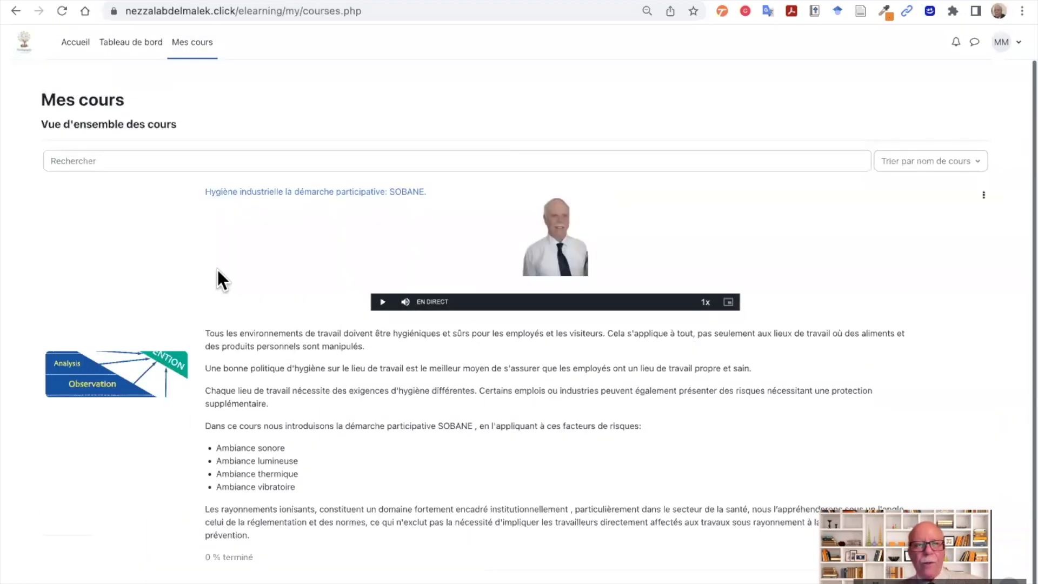
{"action": "left_click", "coordinate": [287, 193]}
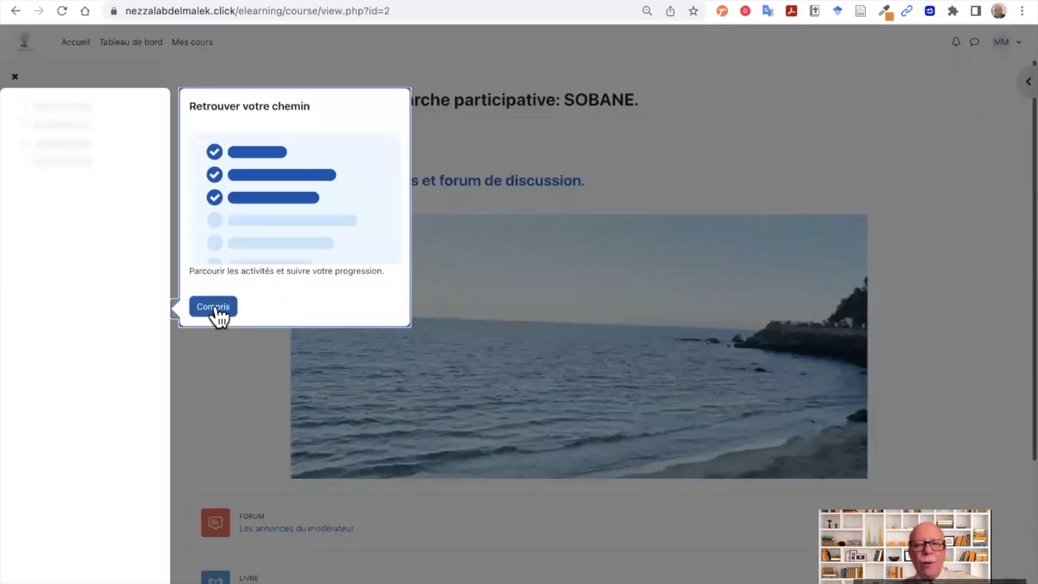
- Dismiss the course welcome tour and hide the course index to widen the page
{"action": "left_click", "coordinate": [216, 306]}
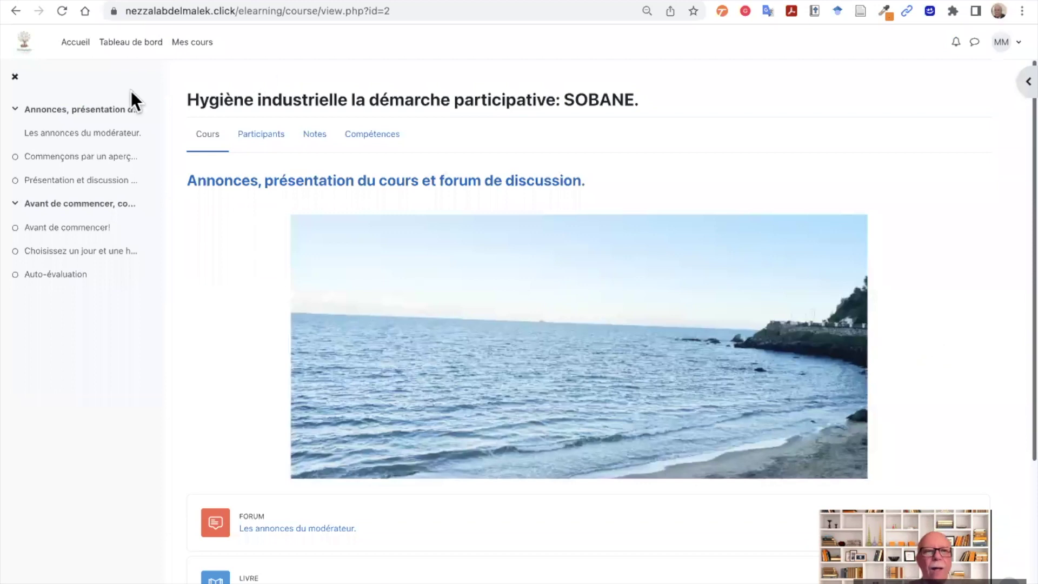
{"action": "left_click", "coordinate": [14, 76]}
{"action": "scroll", "coordinate": [180, 268], "scroll_direction": "down", "scroll_amount": 5}
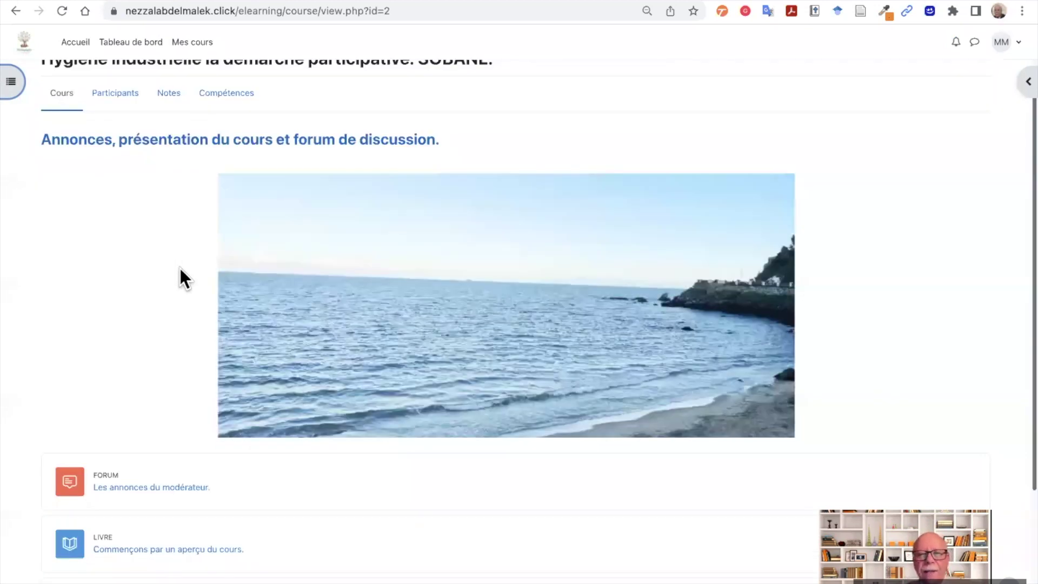
{"action": "scroll", "coordinate": [432, 345], "scroll_direction": "up", "scroll_amount": 2}
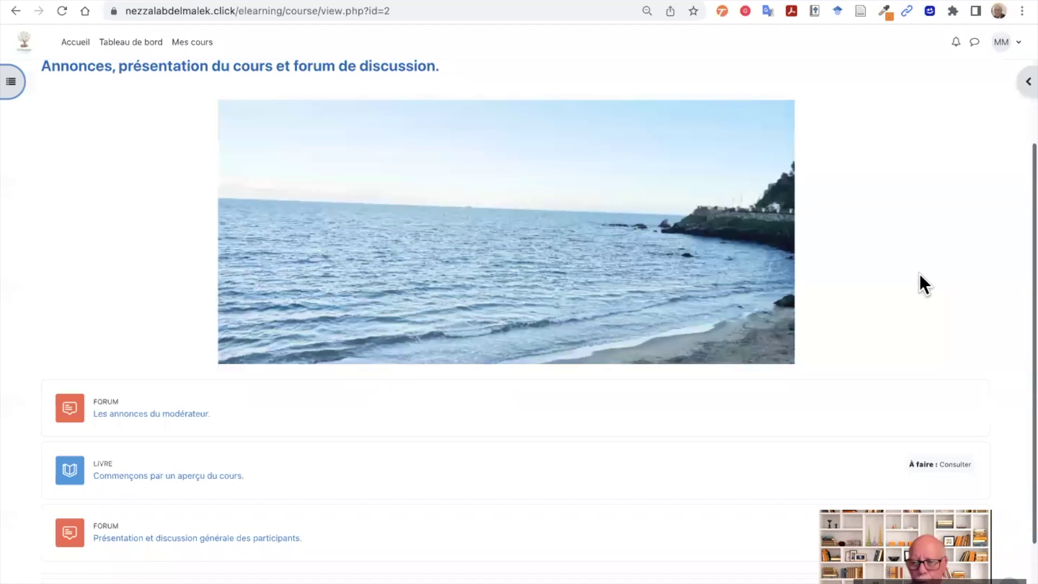
{"action": "scroll", "coordinate": [905, 274], "scroll_direction": "down", "scroll_amount": 1}
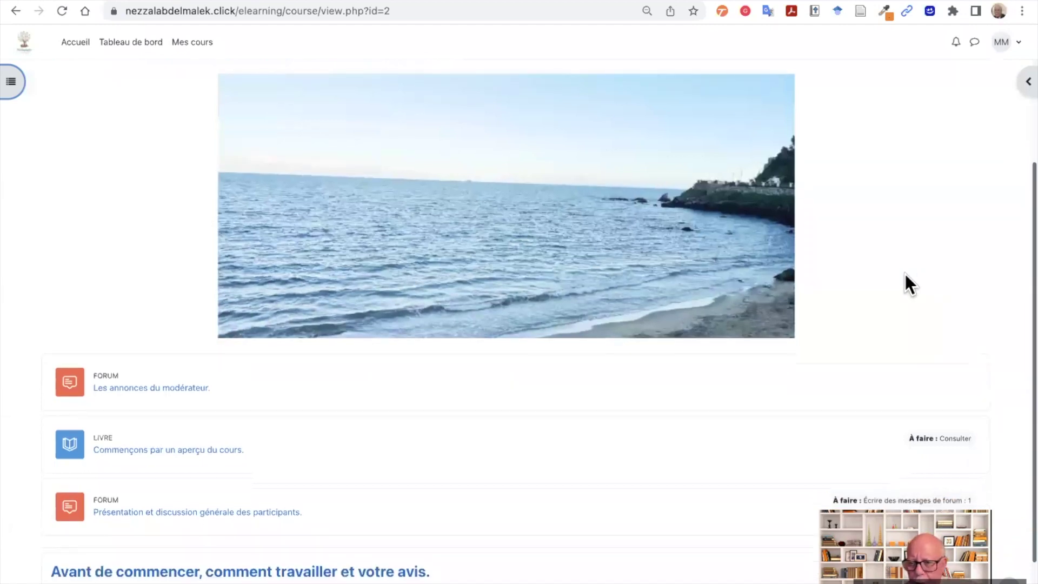
{"action": "left_click", "coordinate": [408, 287]}
{"action": "scroll", "coordinate": [407, 287], "scroll_direction": "down", "scroll_amount": 3}
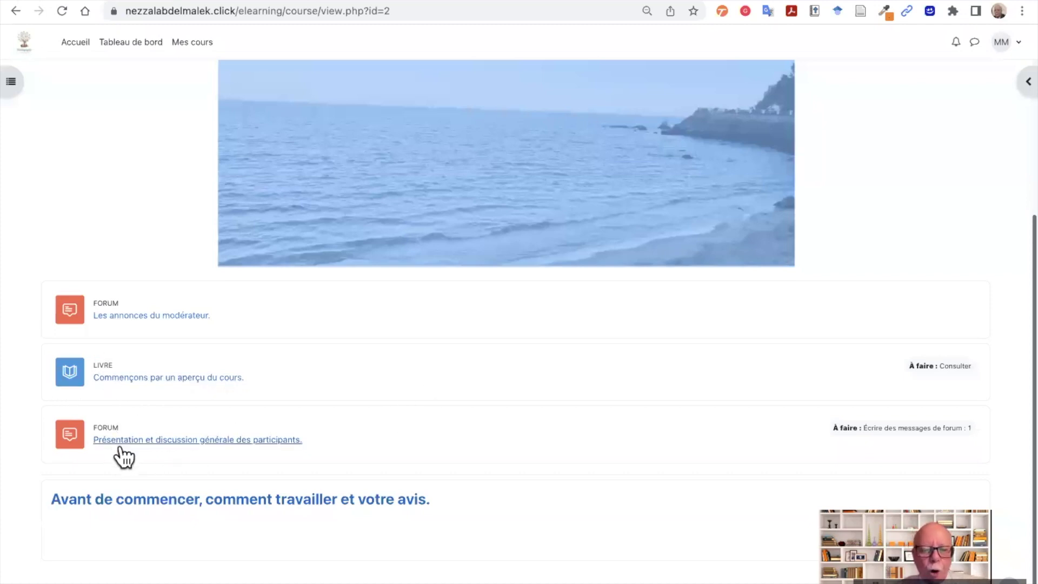
- Look at the participants' forum and its new-discussion form, then return to the course
{"action": "left_click", "coordinate": [202, 442]}
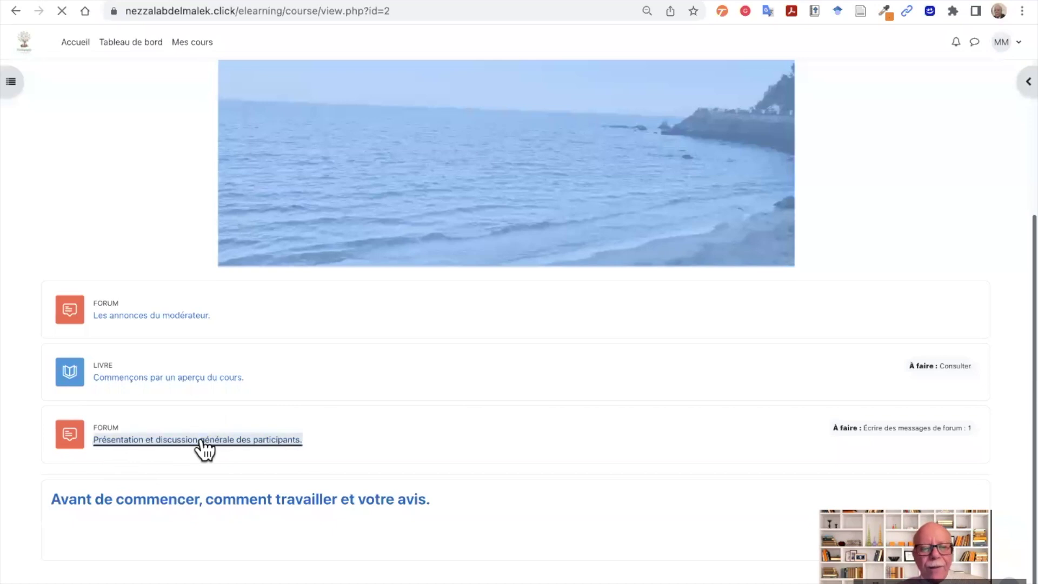
{"action": "scroll", "coordinate": [345, 445], "scroll_direction": "down", "scroll_amount": 5}
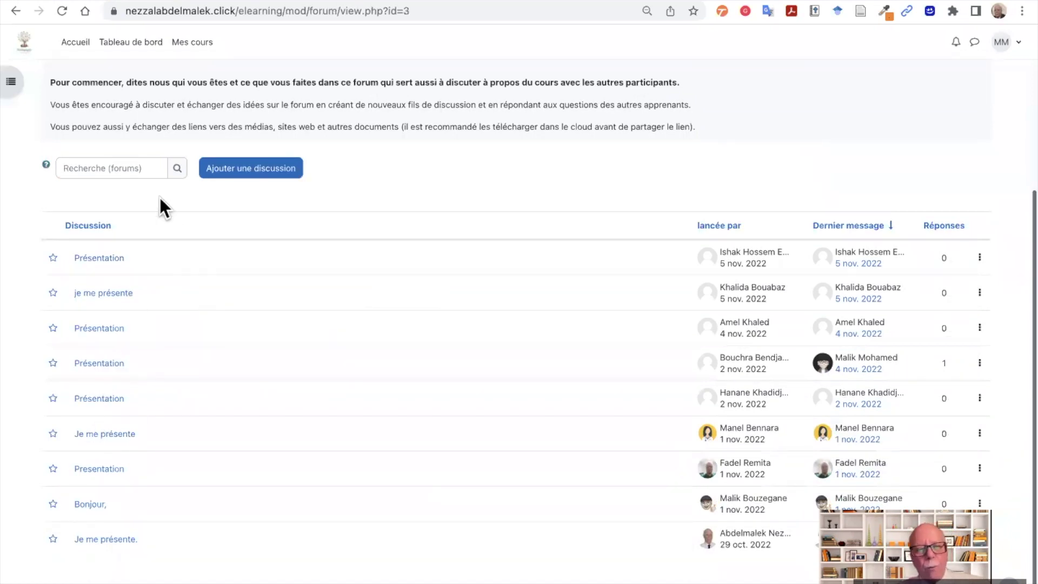
{"action": "left_click", "coordinate": [251, 173]}
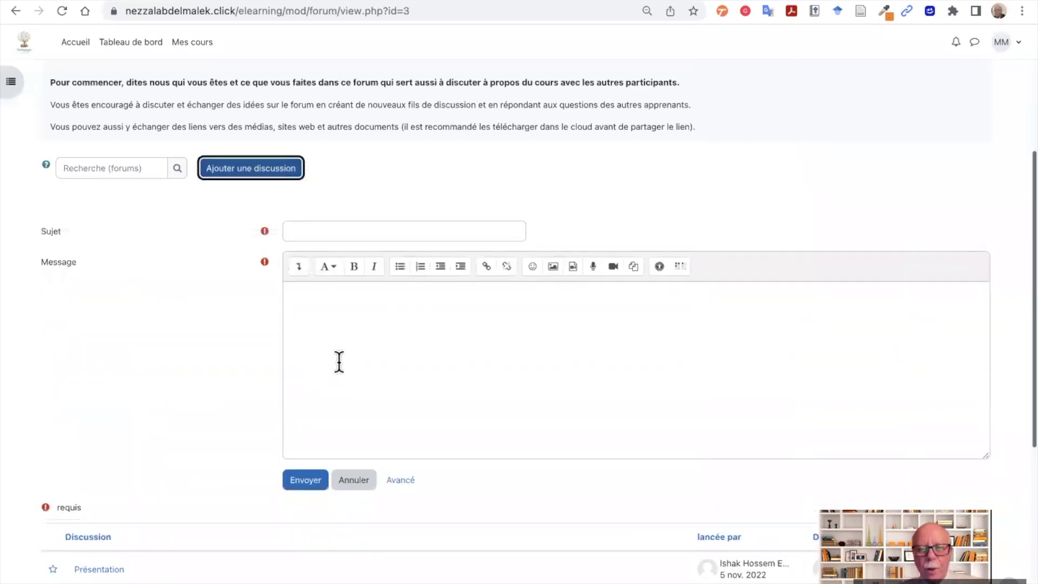
{"action": "left_click", "coordinate": [301, 234]}
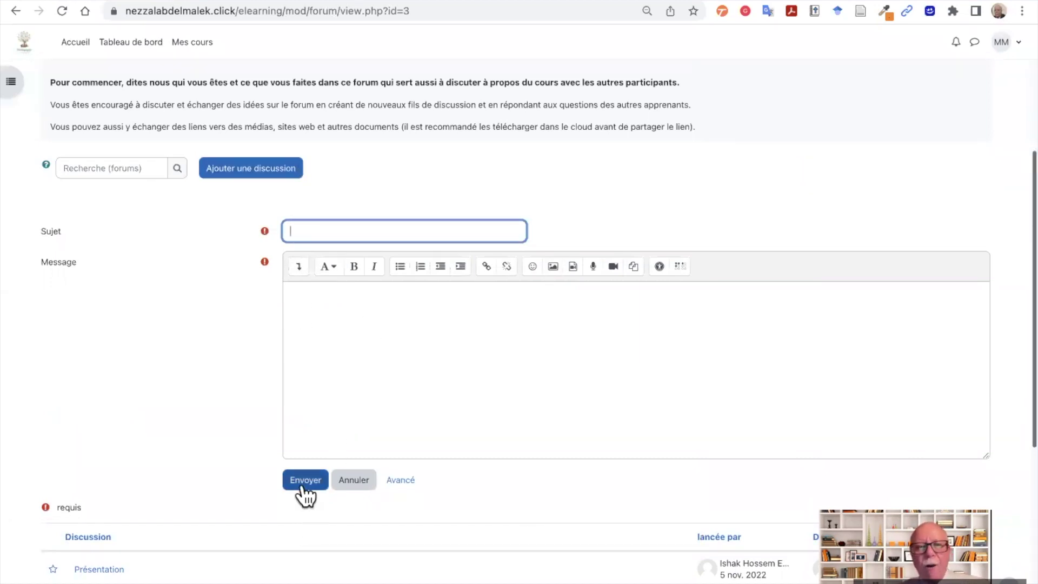
{"action": "key", "text": "alt+Left"}
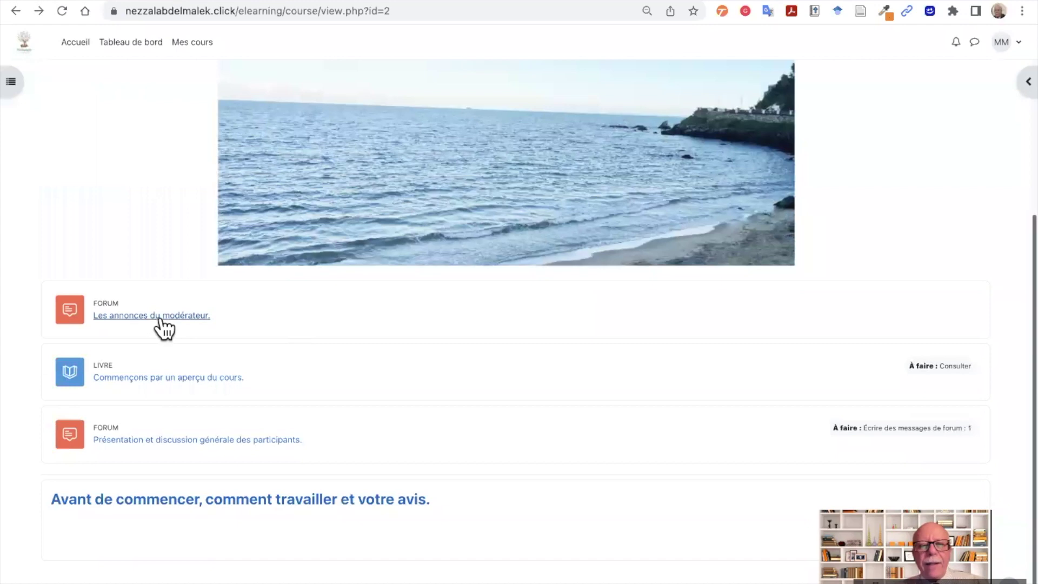
{"action": "left_click", "coordinate": [134, 318]}
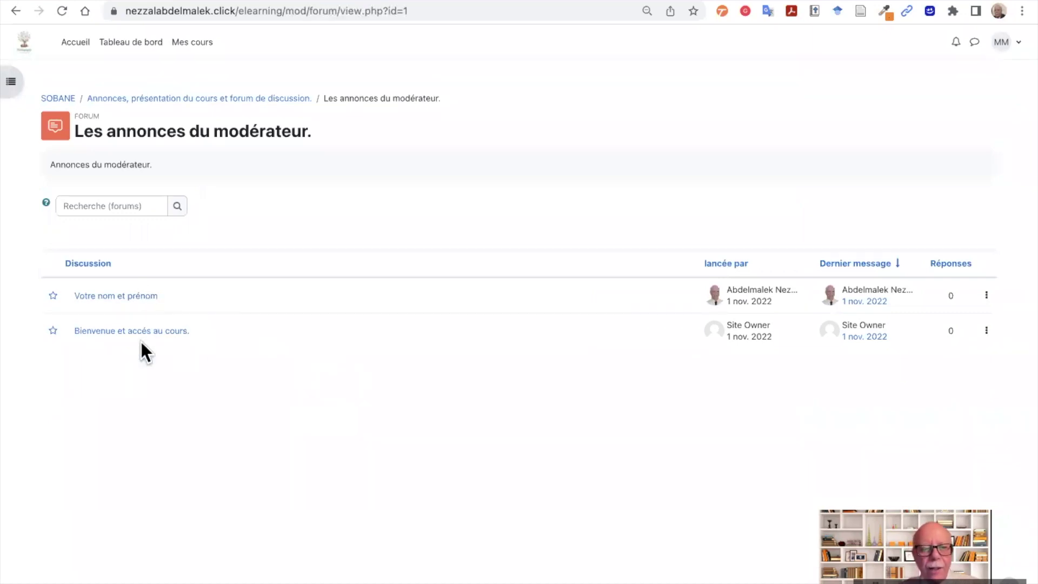
{"action": "left_click", "coordinate": [128, 299]}
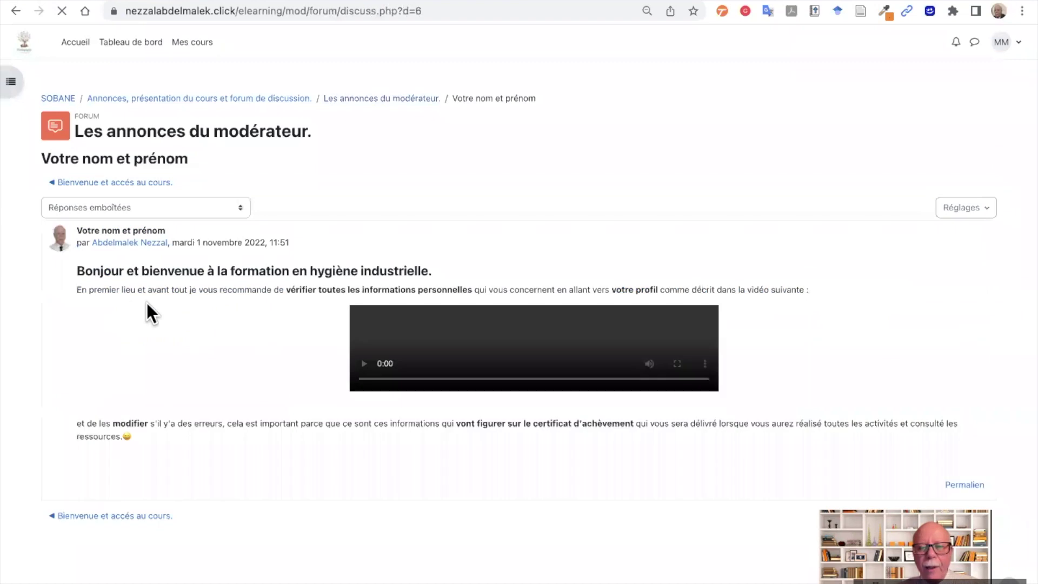
{"action": "scroll", "coordinate": [193, 332], "scroll_direction": "down", "scroll_amount": 2}
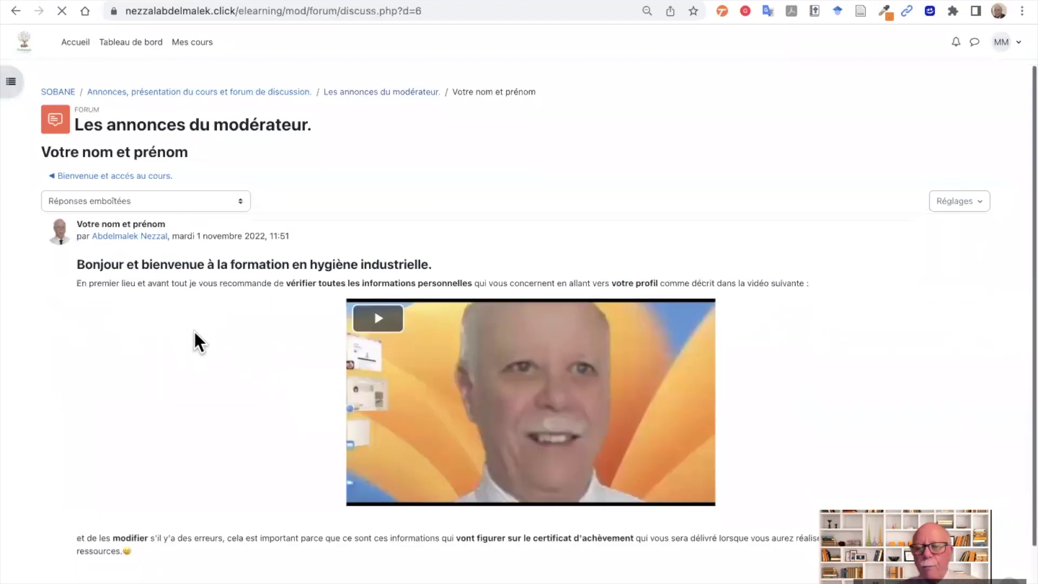
{"action": "scroll", "coordinate": [194, 332], "scroll_direction": "down", "scroll_amount": 1}
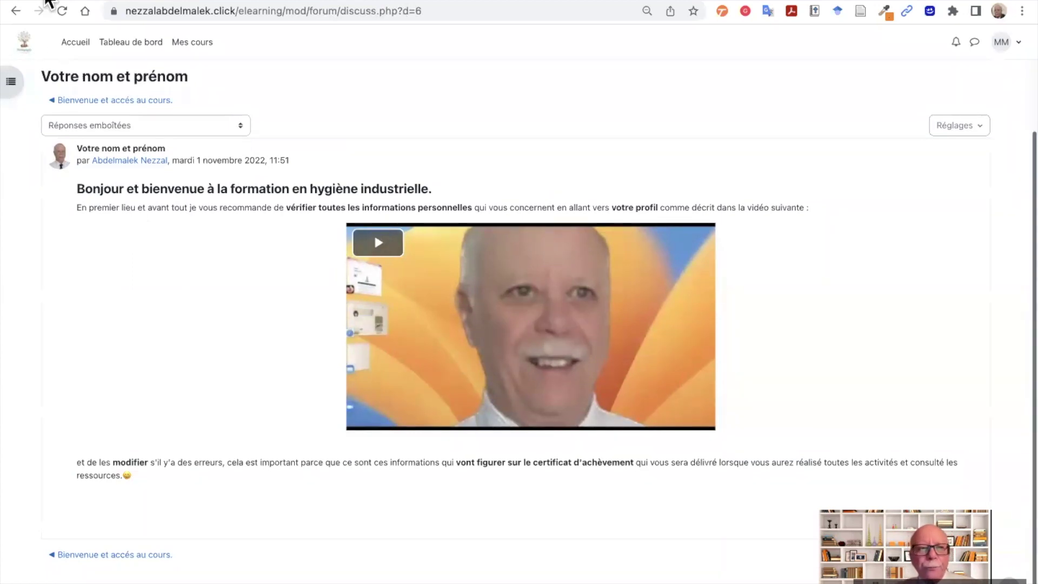
{"action": "left_click", "coordinate": [16, 11]}
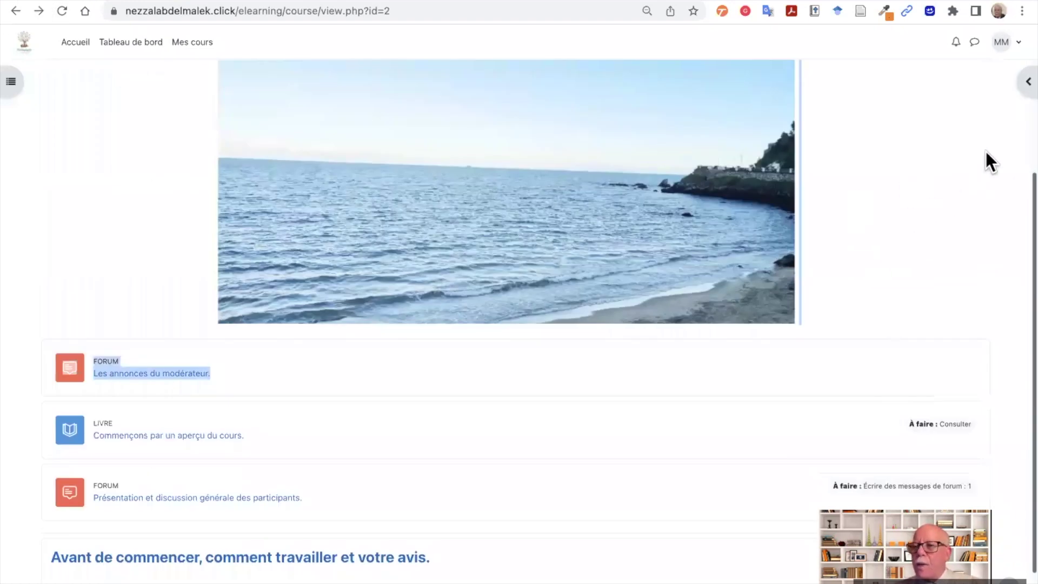
- Glance at the announcements and events panel, then show the course index instead
{"action": "left_click", "coordinate": [1026, 83]}
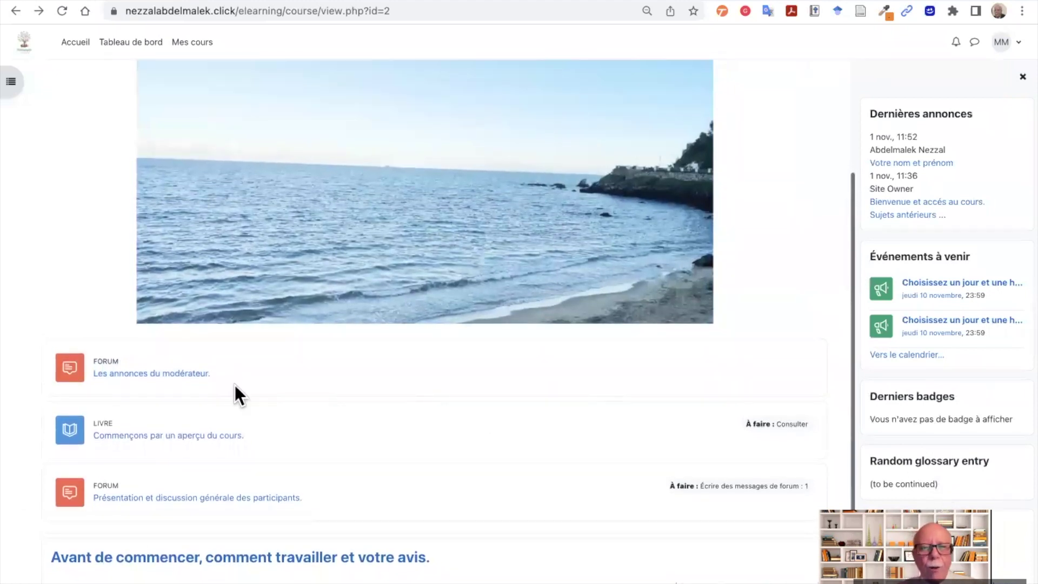
{"action": "left_click", "coordinate": [1022, 77]}
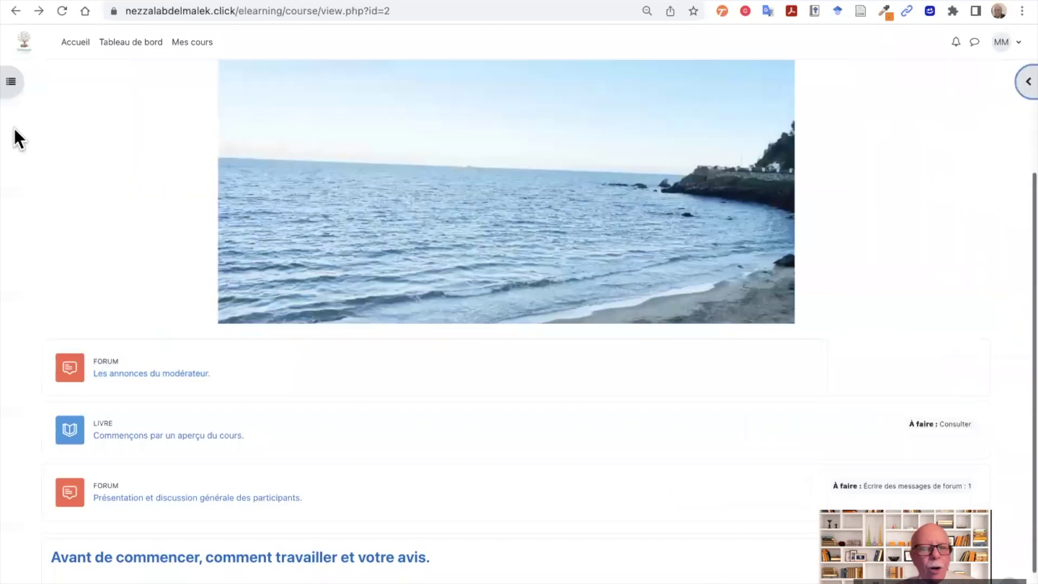
{"action": "left_click", "coordinate": [13, 86]}
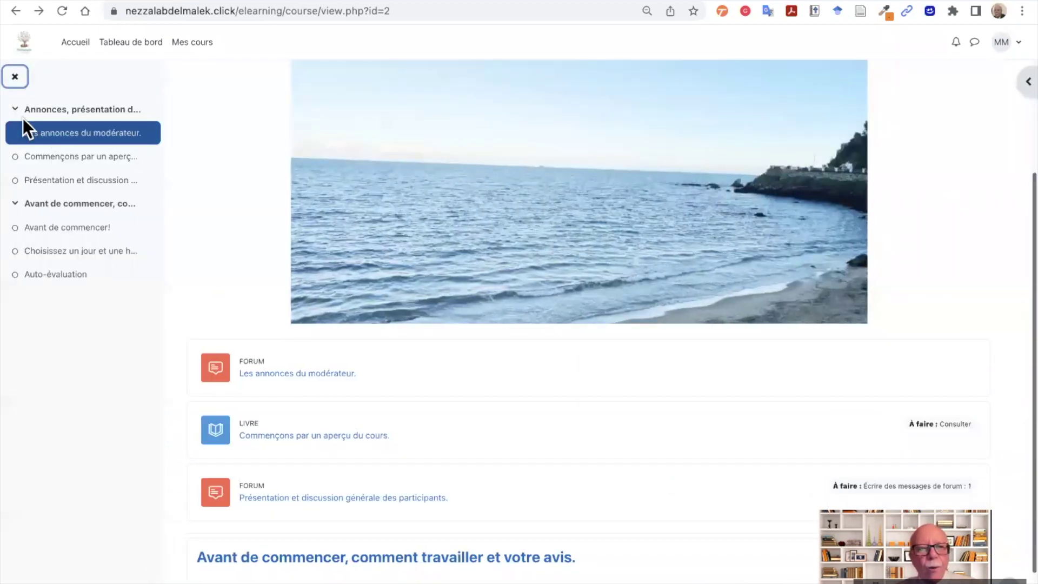
- Collapse and re-expand both course sections so their activities are listed
{"action": "left_click", "coordinate": [16, 111]}
{"action": "left_click", "coordinate": [17, 133]}
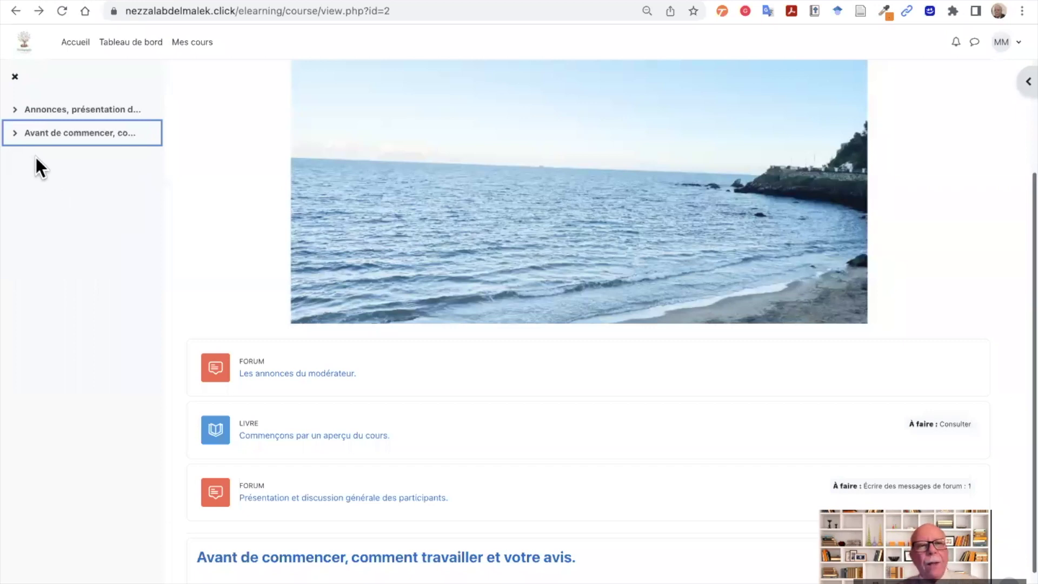
{"action": "left_click", "coordinate": [16, 110]}
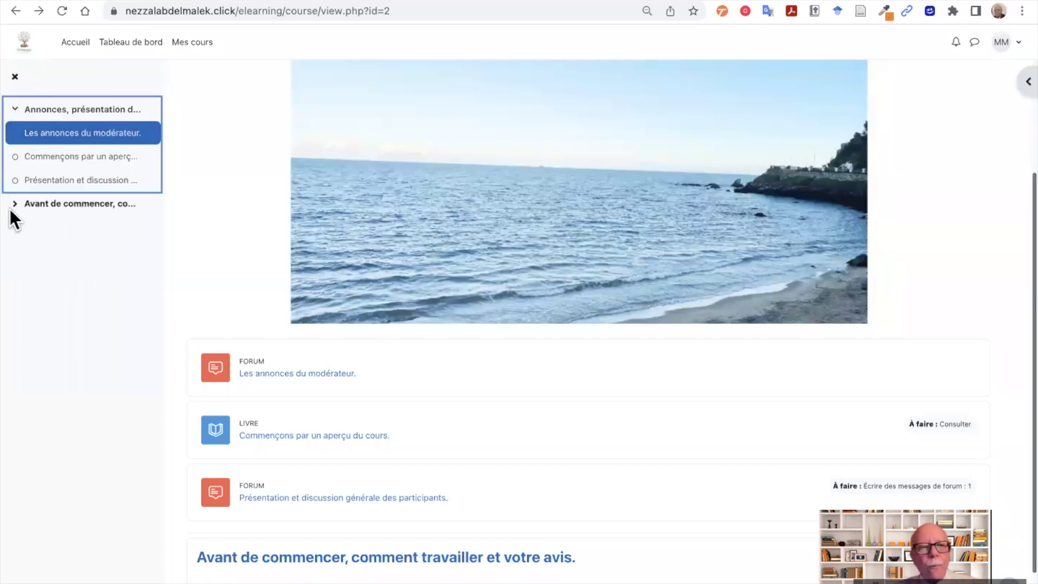
{"action": "left_click", "coordinate": [15, 205]}
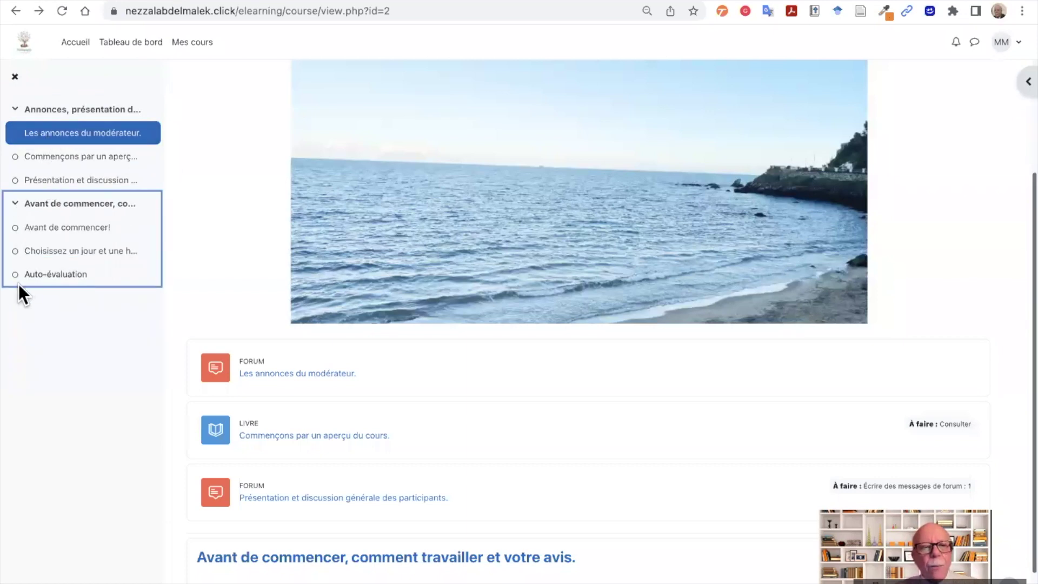
{"action": "mouse_move", "coordinate": [15, 275]}
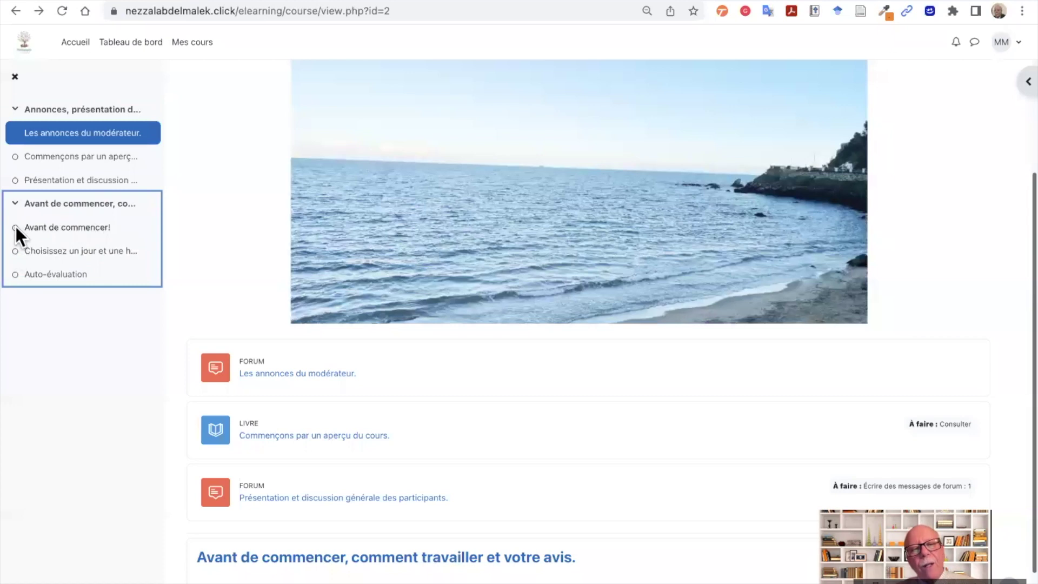
{"action": "left_click", "coordinate": [102, 395]}
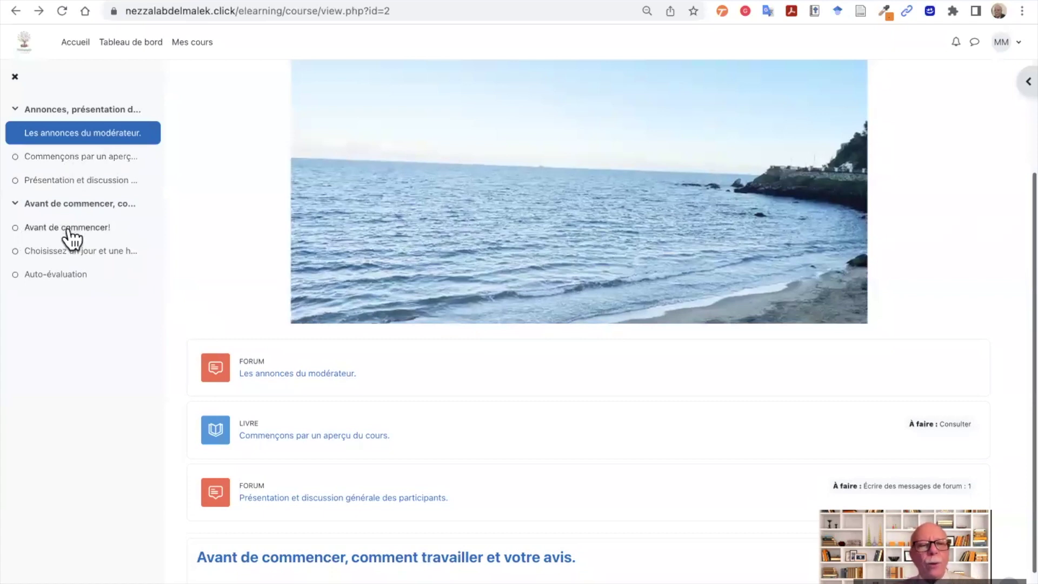
- Open the book 'Commençons par un aperçu du cours.' with its table of contents showing
{"action": "left_click", "coordinate": [64, 157]}
{"action": "scroll", "coordinate": [291, 286], "scroll_direction": "down", "scroll_amount": 1}
{"action": "scroll", "coordinate": [291, 285], "scroll_direction": "up", "scroll_amount": 1}
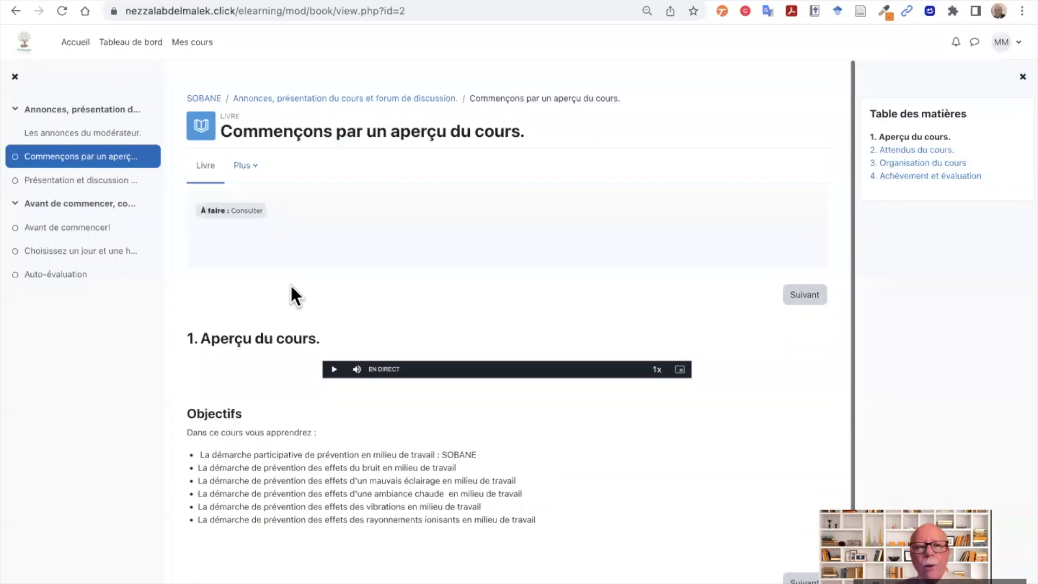
{"action": "left_click", "coordinate": [16, 76]}
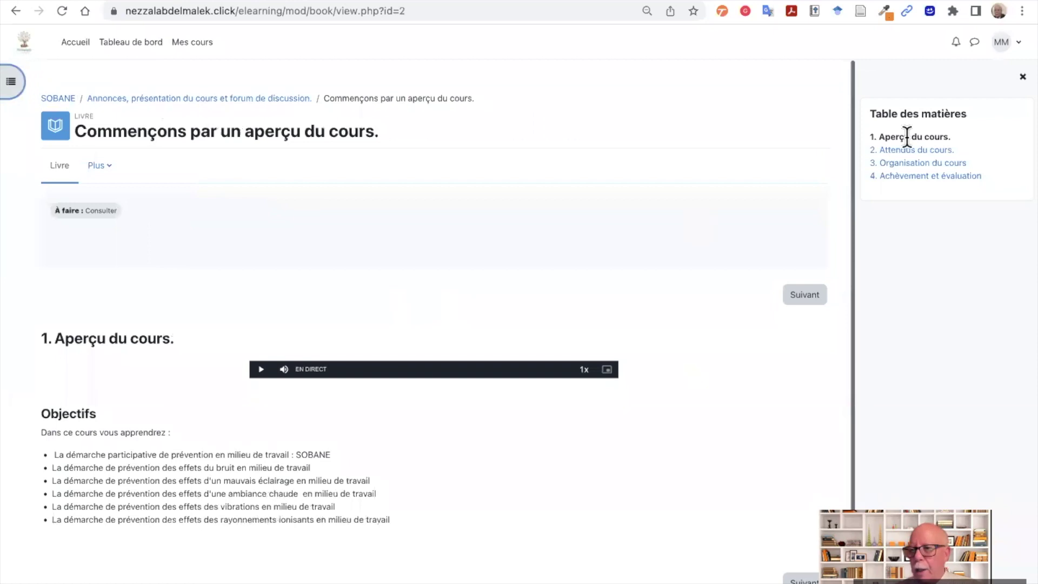
{"action": "left_click", "coordinate": [1022, 77]}
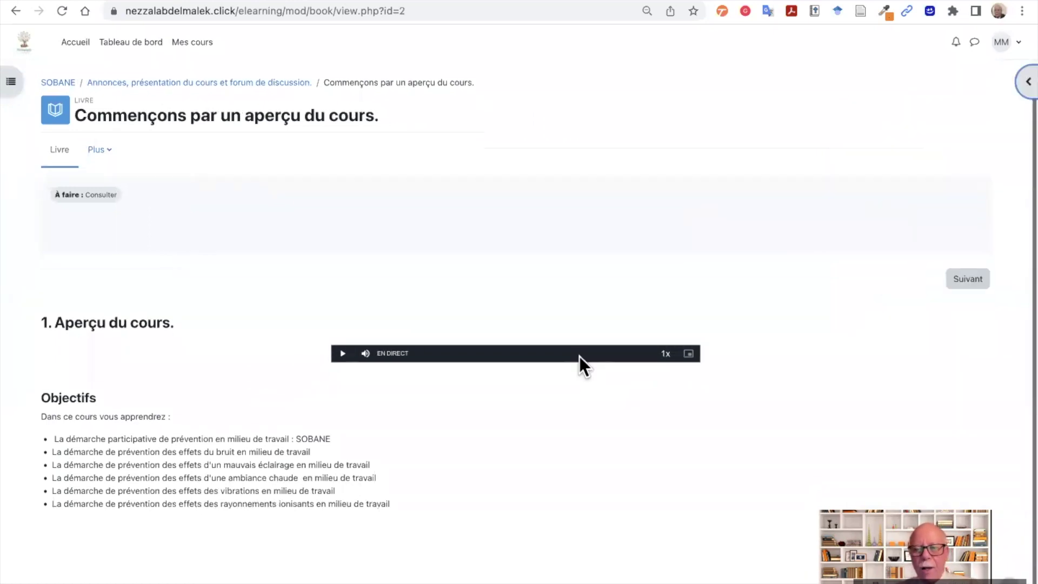
{"action": "scroll", "coordinate": [579, 356], "scroll_direction": "down", "scroll_amount": 1}
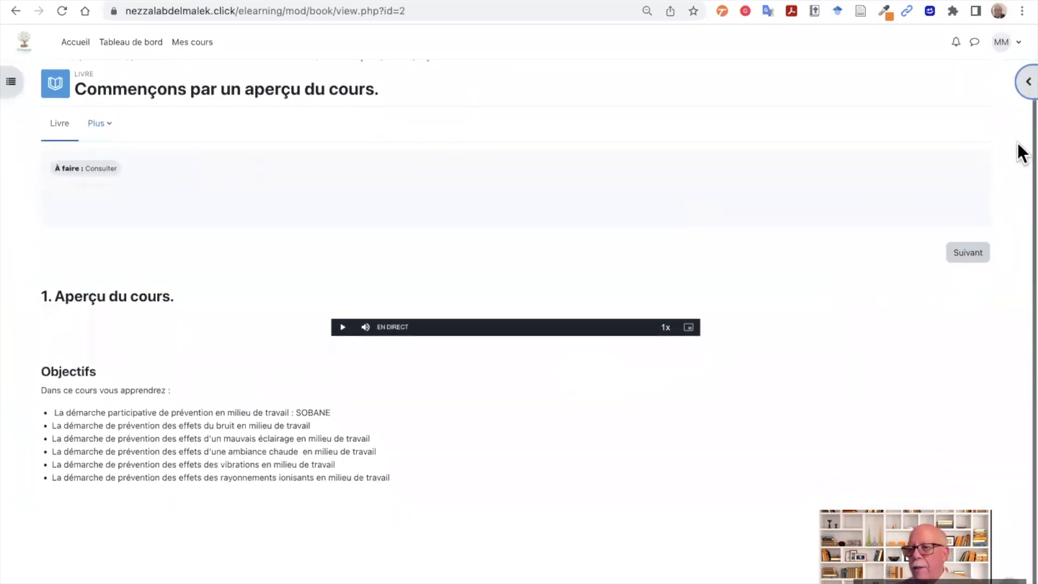
{"action": "left_click", "coordinate": [1025, 82]}
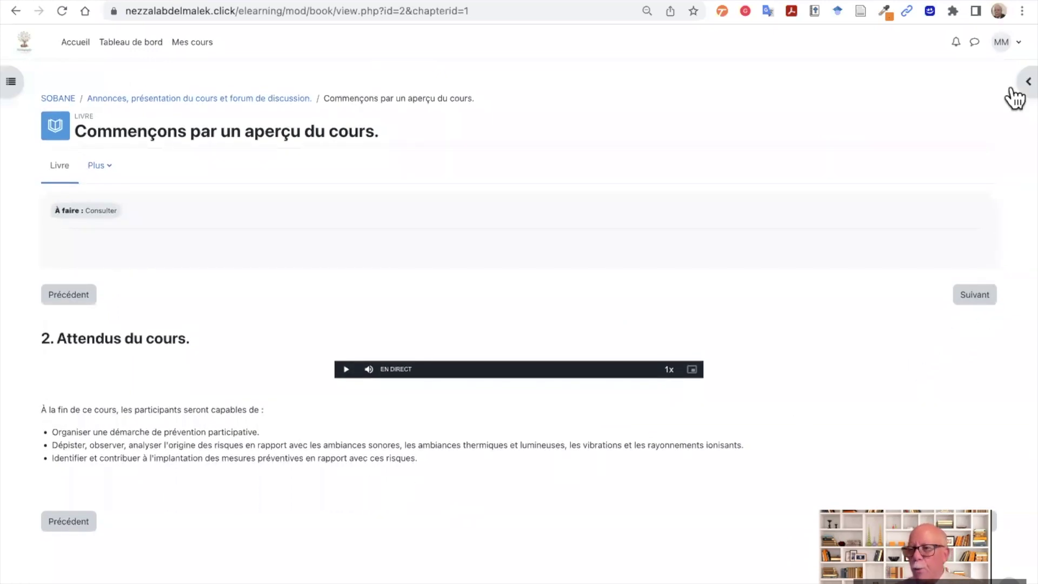
- Advance to chapter 4, Achèvement et évaluation, and close the side drawers
{"action": "left_click", "coordinate": [972, 297]}
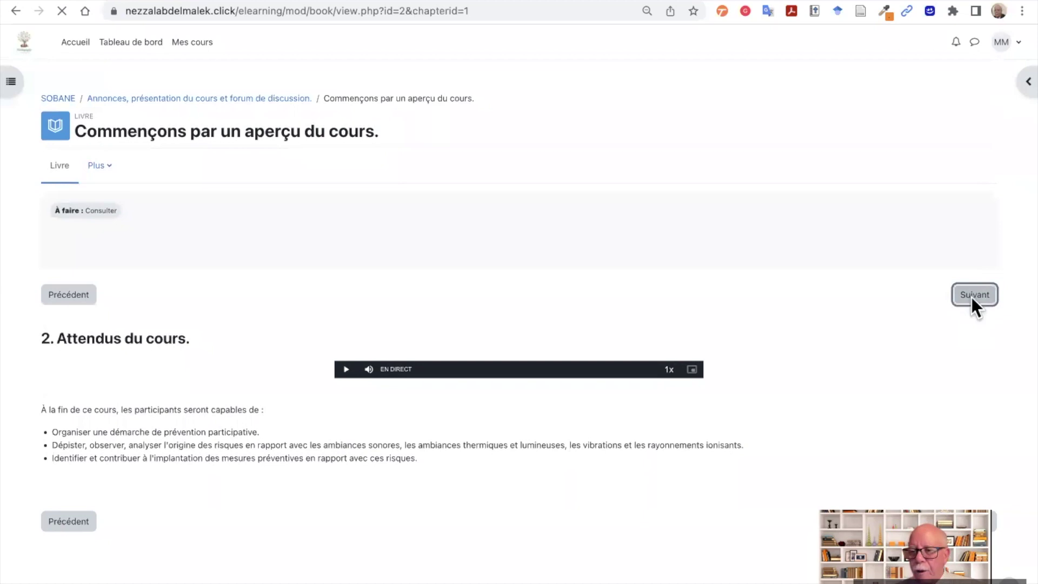
{"action": "scroll", "coordinate": [713, 384], "scroll_direction": "down", "scroll_amount": 4}
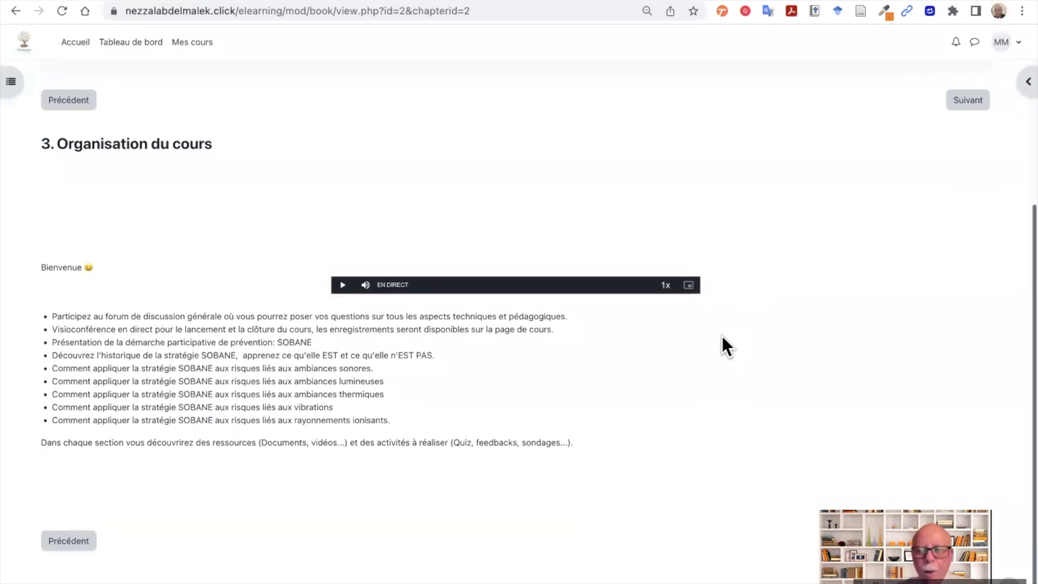
{"action": "left_click", "coordinate": [1026, 82]}
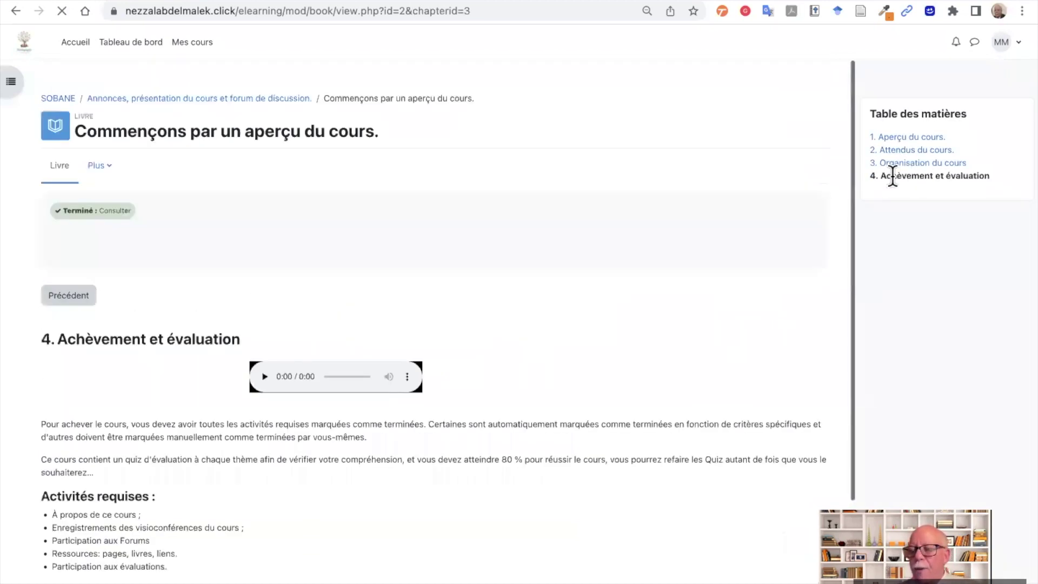
{"action": "scroll", "coordinate": [562, 321], "scroll_direction": "down", "scroll_amount": 3}
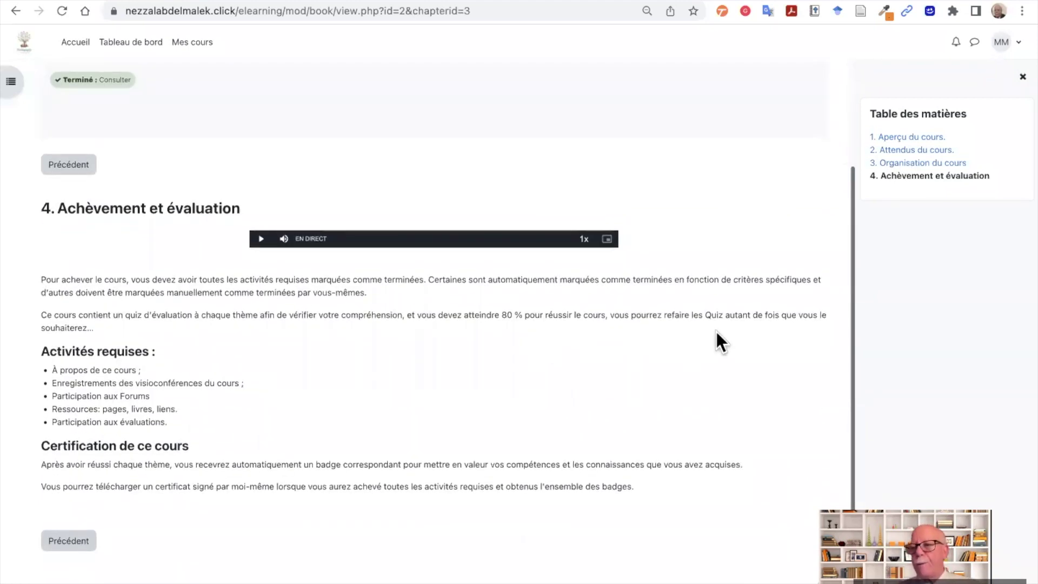
{"action": "left_click", "coordinate": [1020, 77]}
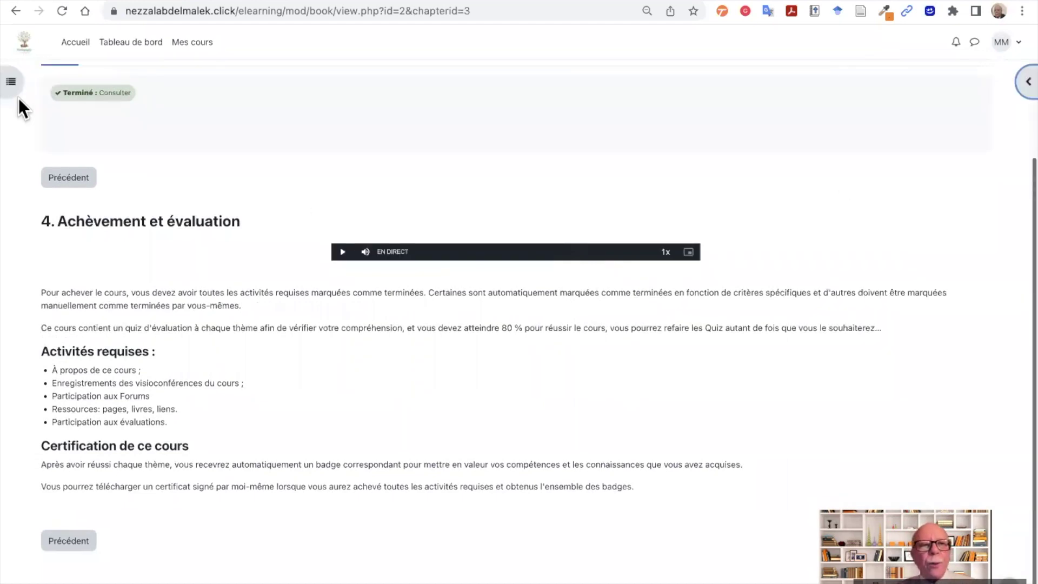
{"action": "left_click", "coordinate": [12, 81]}
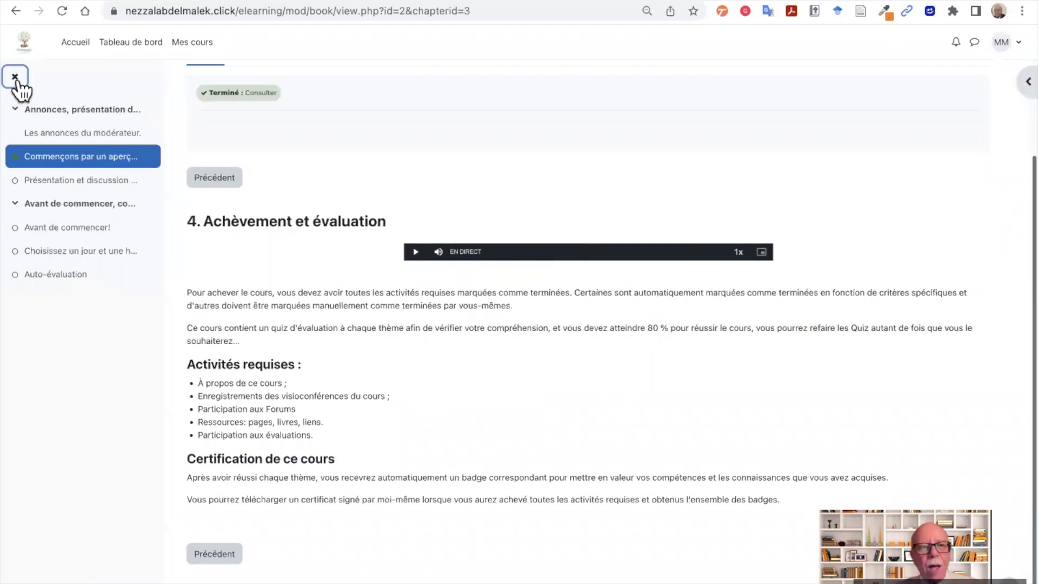
{"action": "left_click", "coordinate": [16, 77]}
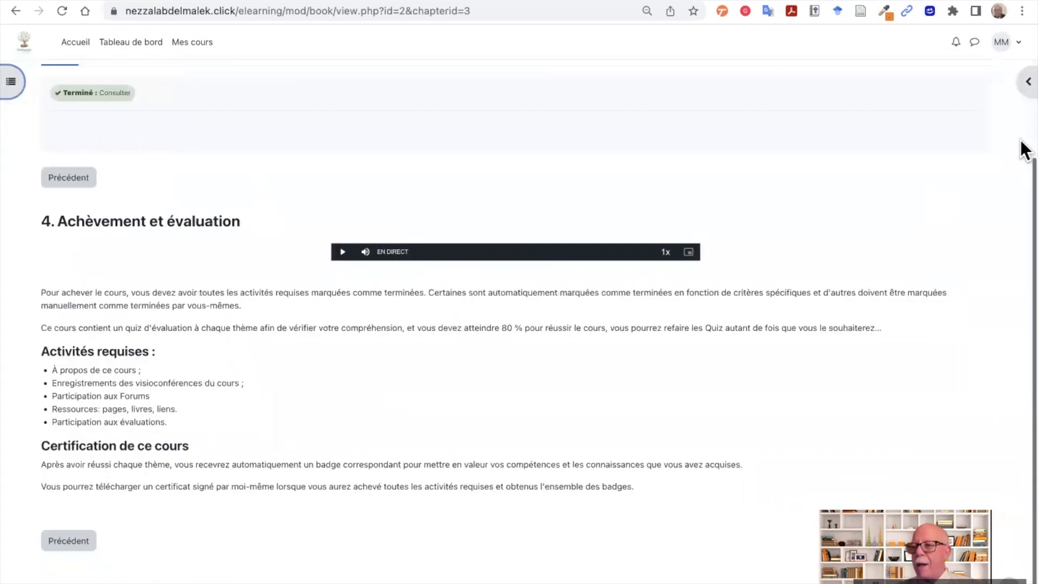
{"action": "left_click", "coordinate": [1014, 86]}
{"action": "left_click", "coordinate": [1019, 78]}
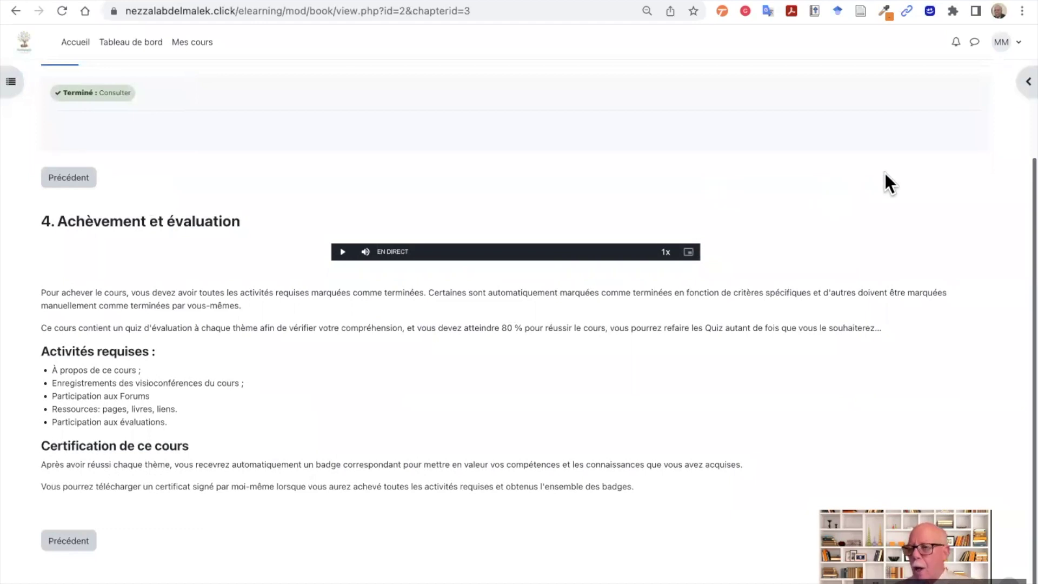
{"action": "scroll", "coordinate": [973, 92], "scroll_direction": "up", "scroll_amount": 3}
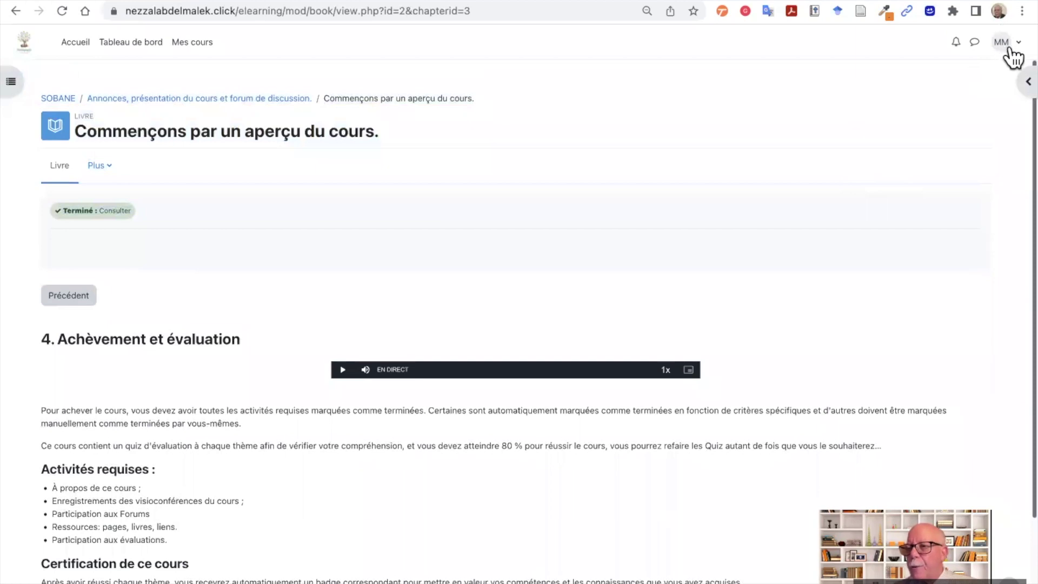
- Choose Profil from the MM user menu
{"action": "left_click", "coordinate": [1014, 53]}
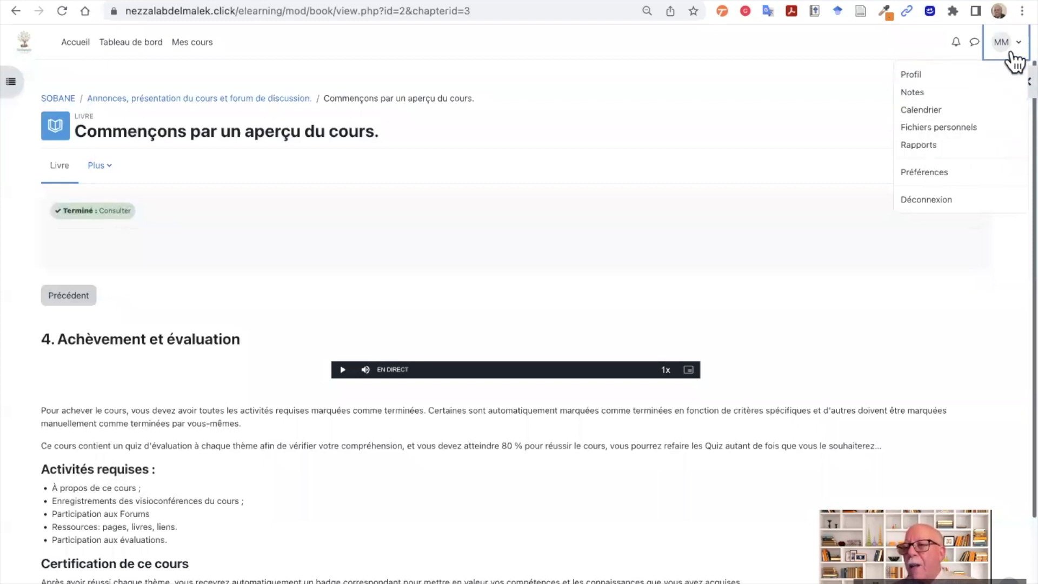
{"action": "left_click", "coordinate": [907, 77]}
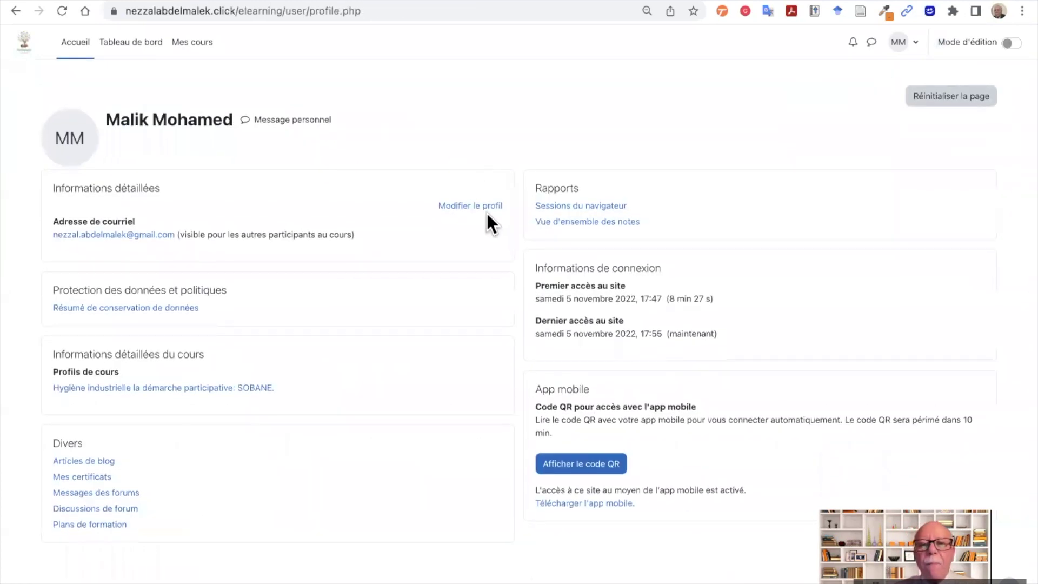
- In Modifier le profil, clear Annaba from the Ville field so it holds Dakar
{"action": "left_click", "coordinate": [479, 207]}
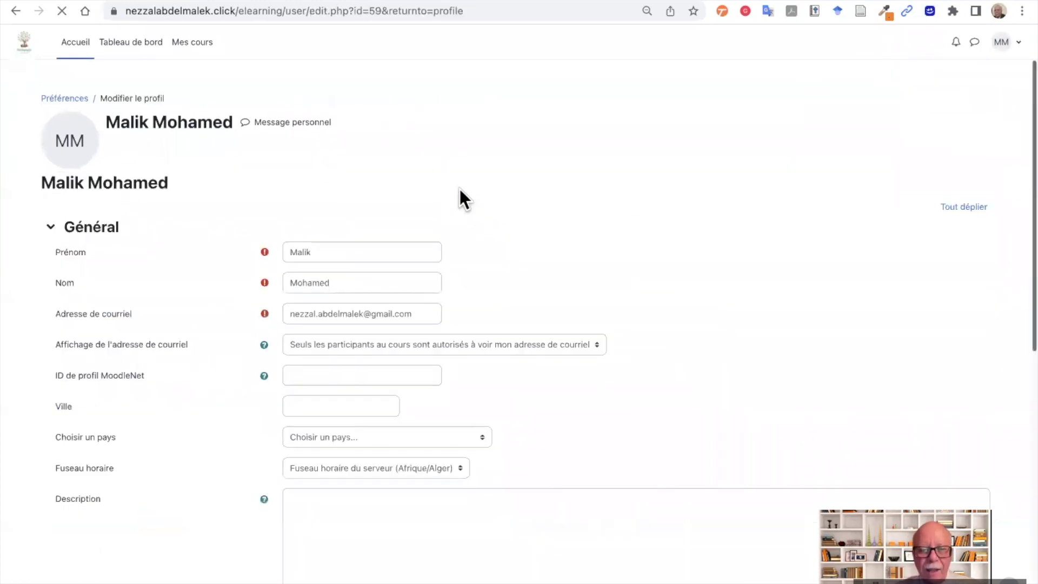
{"action": "scroll", "coordinate": [459, 188], "scroll_direction": "down", "scroll_amount": 3}
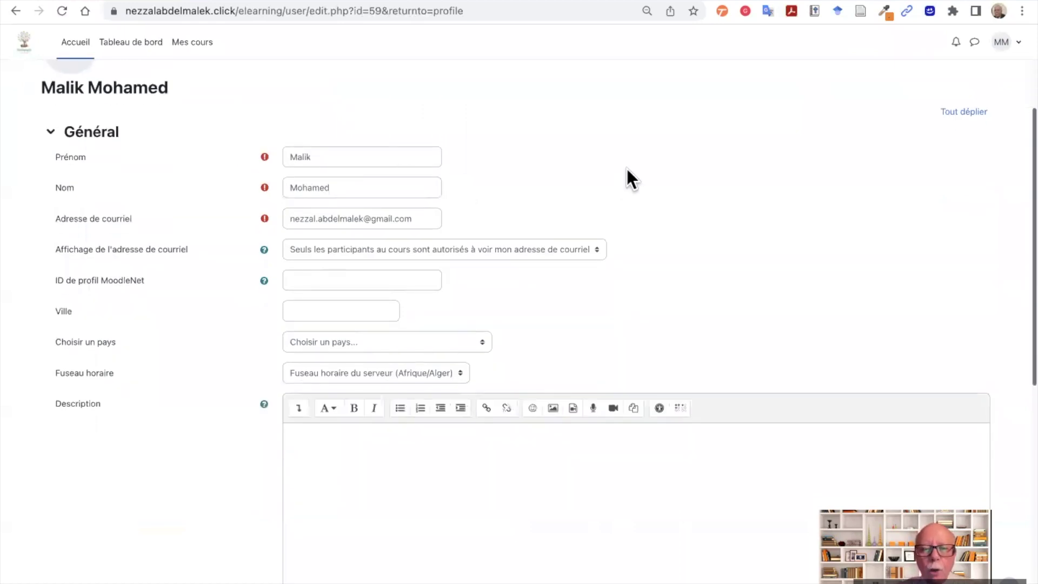
{"action": "scroll", "coordinate": [627, 168], "scroll_direction": "down", "scroll_amount": 3}
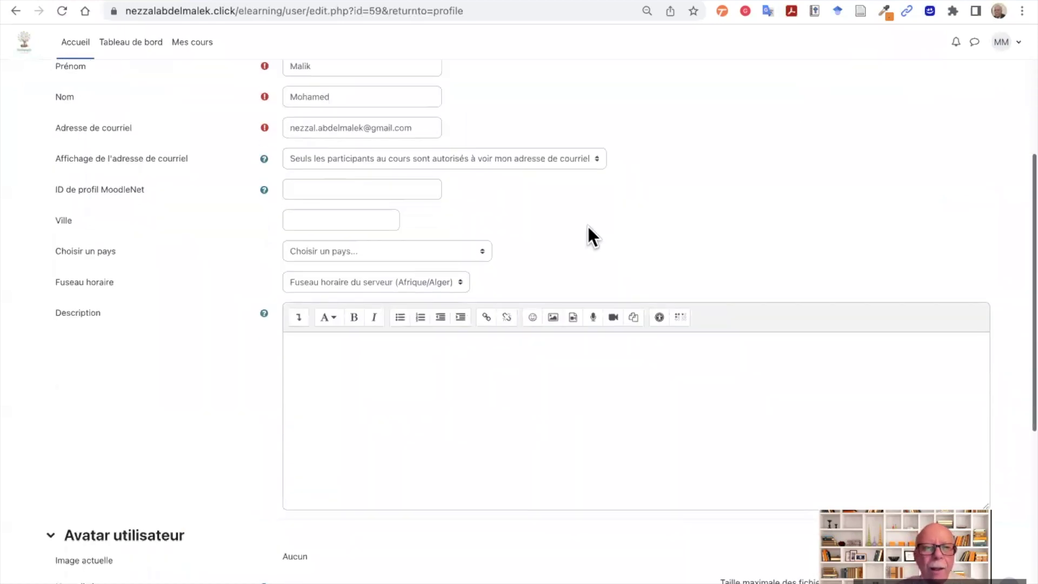
{"action": "scroll", "coordinate": [586, 223], "scroll_direction": "down", "scroll_amount": 2}
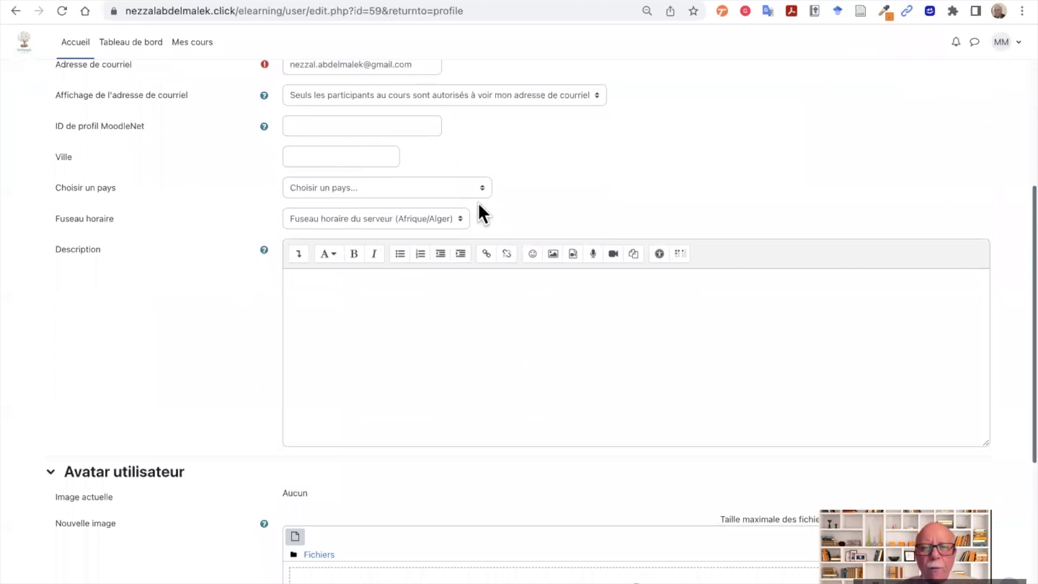
{"action": "left_click", "coordinate": [356, 157]}
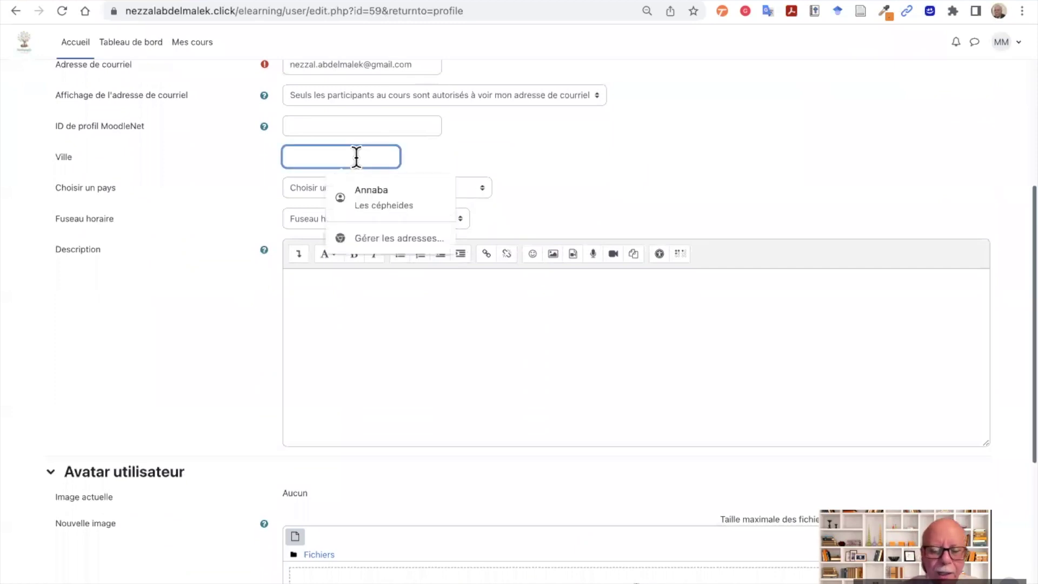
{"action": "type", "text": "Annaba"}
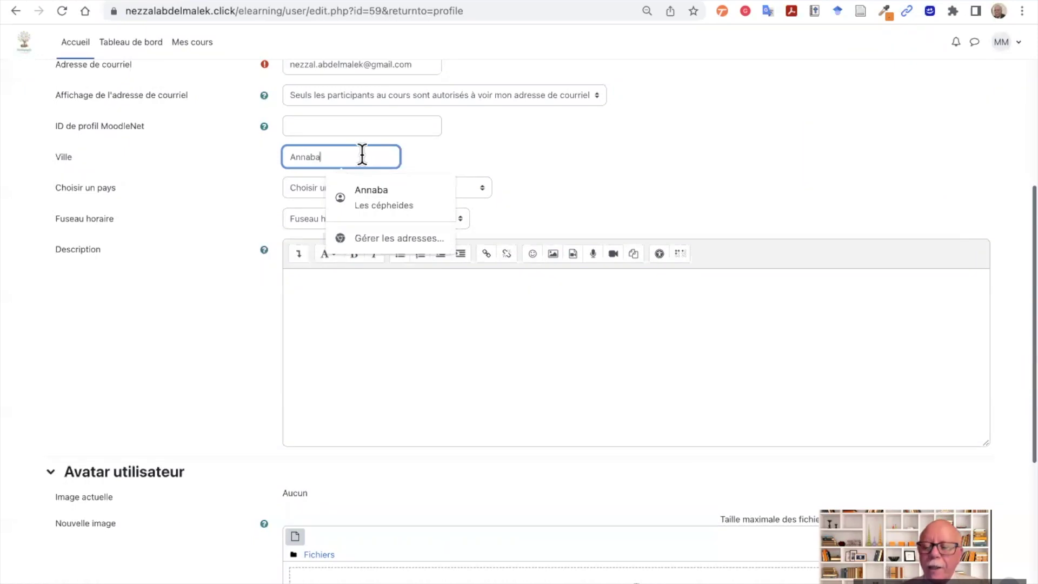
{"action": "key", "text": "BackSpace"}
{"action": "key", "text": "BackSpace"}
{"action": "key", "text": "BackSpace"}
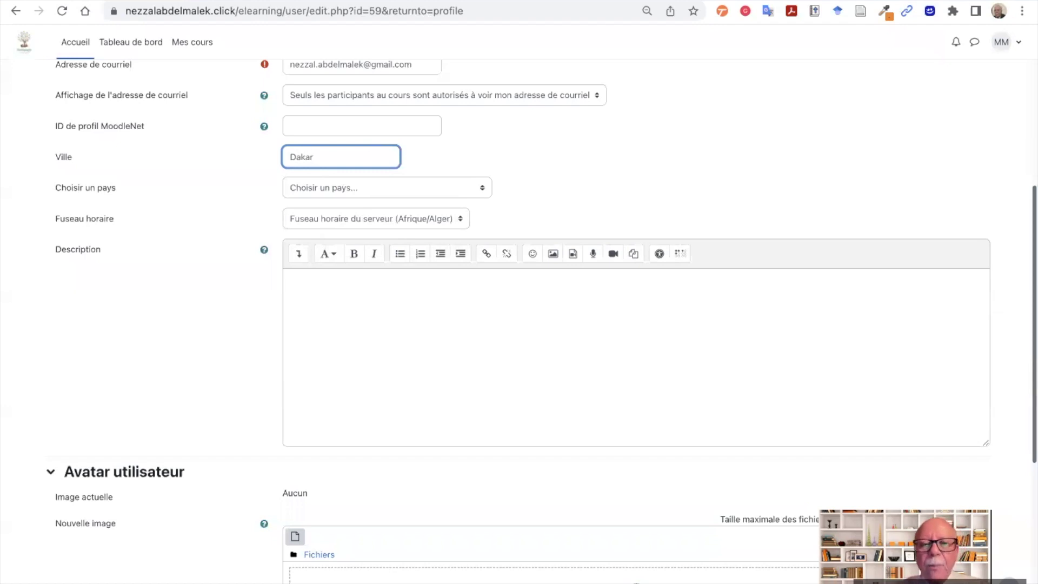
- Set the profile's country to Sénégal
{"action": "left_click", "coordinate": [477, 190]}
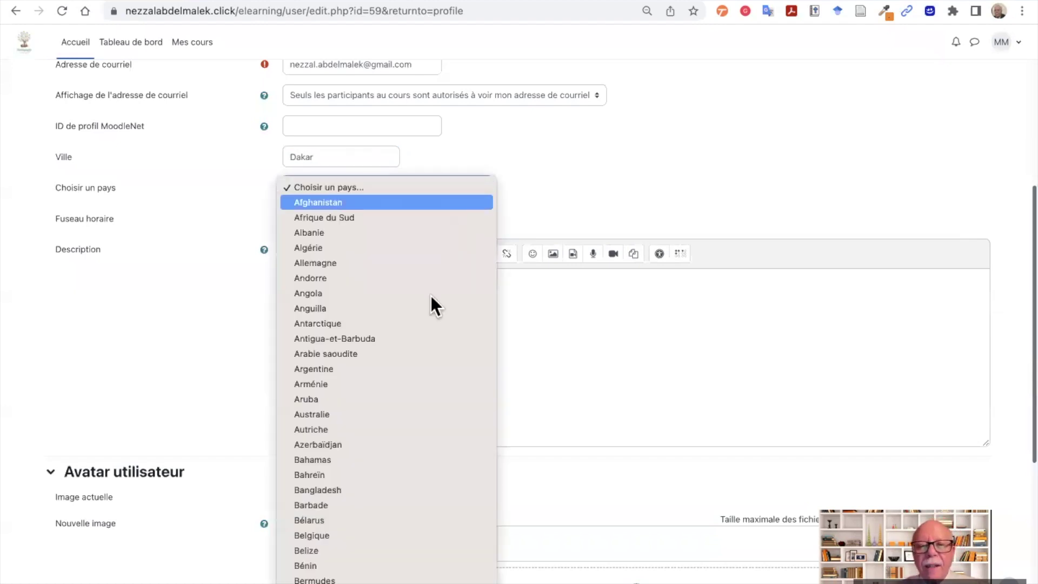
{"action": "scroll", "coordinate": [409, 374], "scroll_direction": "down", "scroll_amount": 10}
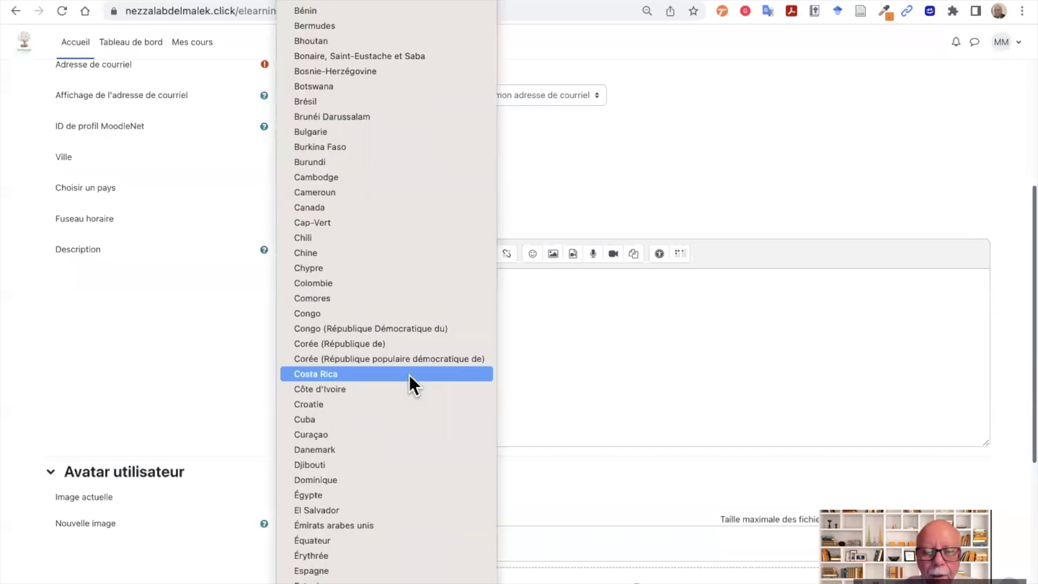
{"action": "scroll", "coordinate": [409, 375], "scroll_direction": "down", "scroll_amount": 10}
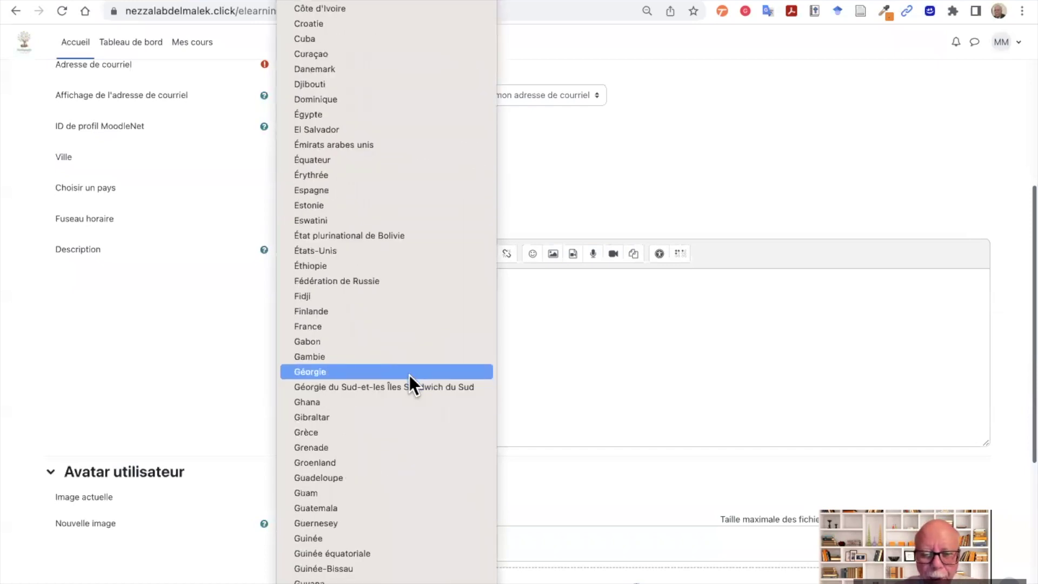
{"action": "scroll", "coordinate": [410, 375], "scroll_direction": "down", "scroll_amount": 10}
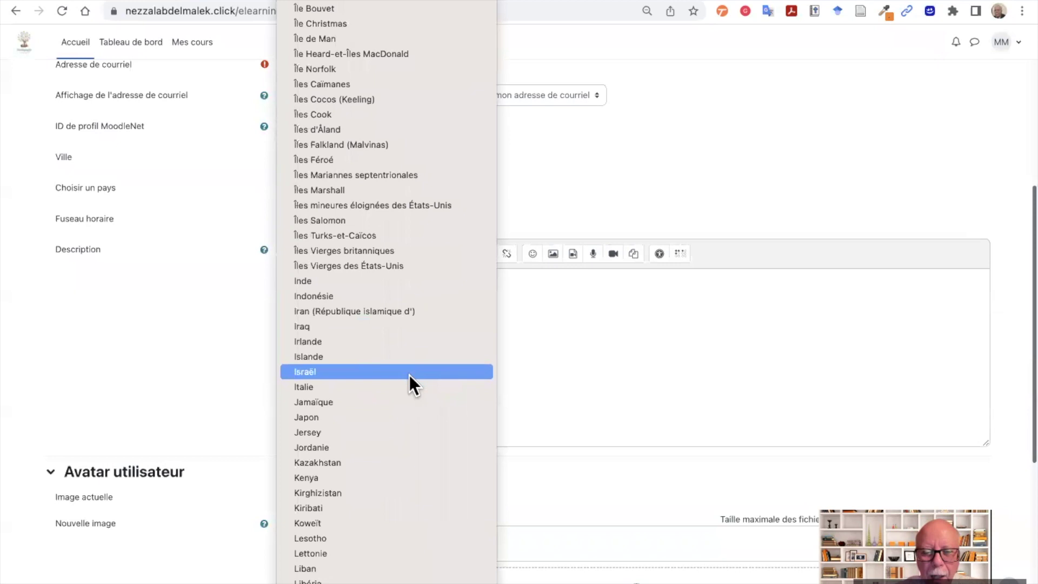
{"action": "scroll", "coordinate": [409, 375], "scroll_direction": "down", "scroll_amount": 10}
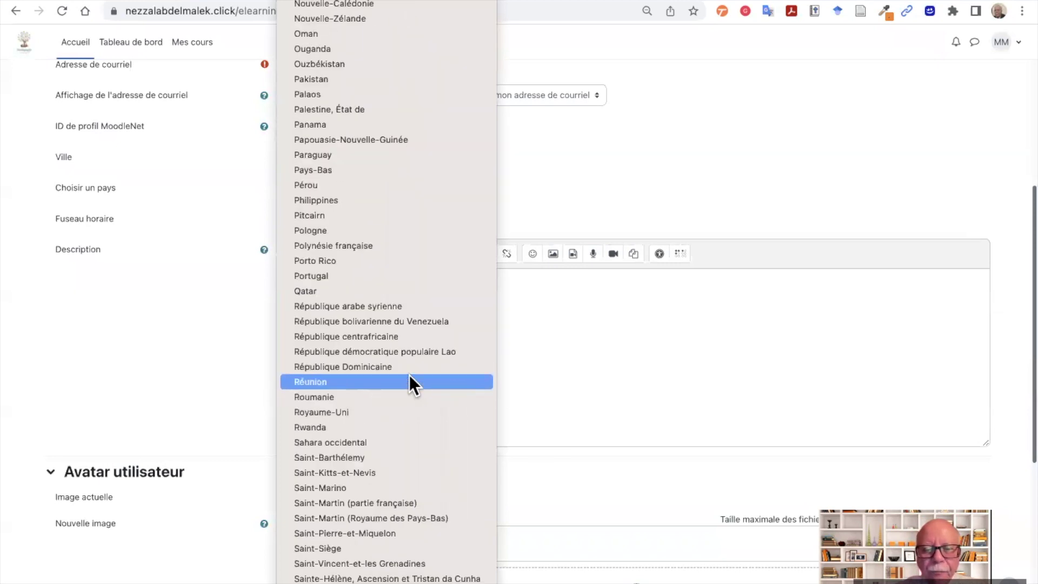
{"action": "scroll", "coordinate": [410, 374], "scroll_direction": "down", "scroll_amount": 4}
{"action": "scroll", "coordinate": [409, 375], "scroll_direction": "down", "scroll_amount": 5}
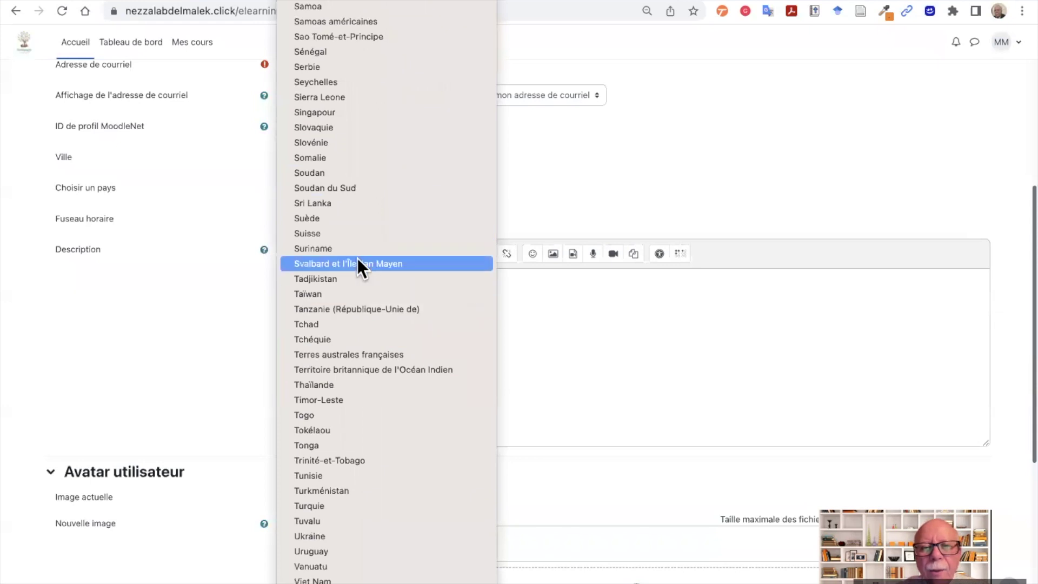
{"action": "left_click", "coordinate": [345, 53]}
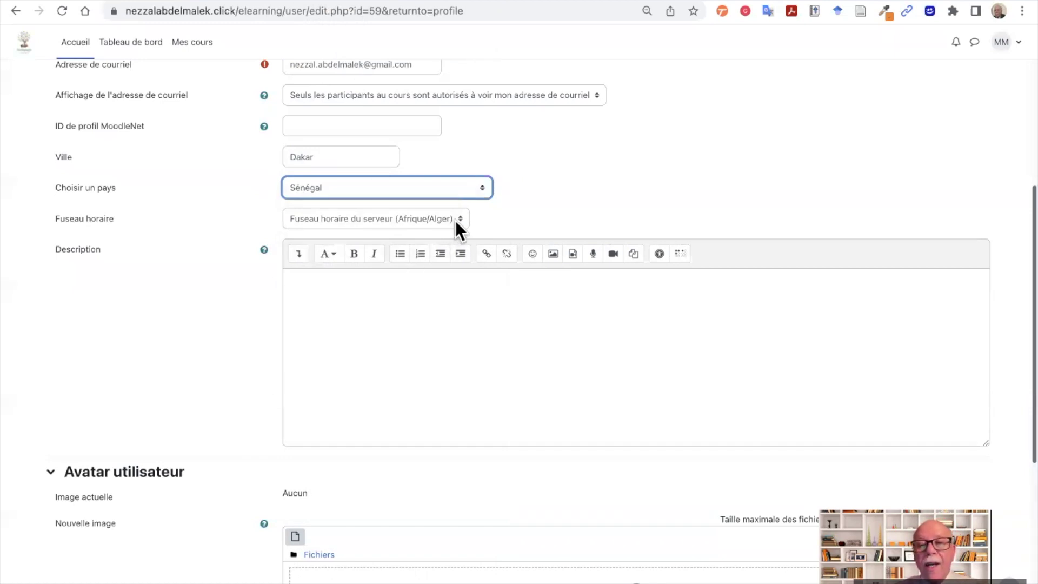
- Choose Afrique/Dakar as the profile's time zone
{"action": "left_click", "coordinate": [455, 220]}
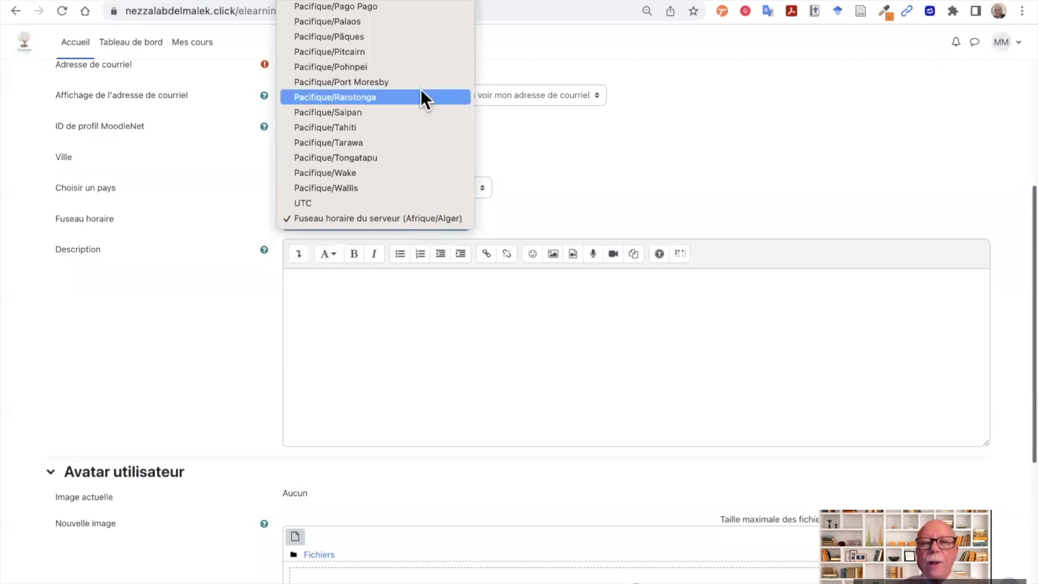
{"action": "scroll", "coordinate": [421, 89], "scroll_direction": "up", "scroll_amount": 5}
{"action": "scroll", "coordinate": [420, 89], "scroll_direction": "up", "scroll_amount": 20}
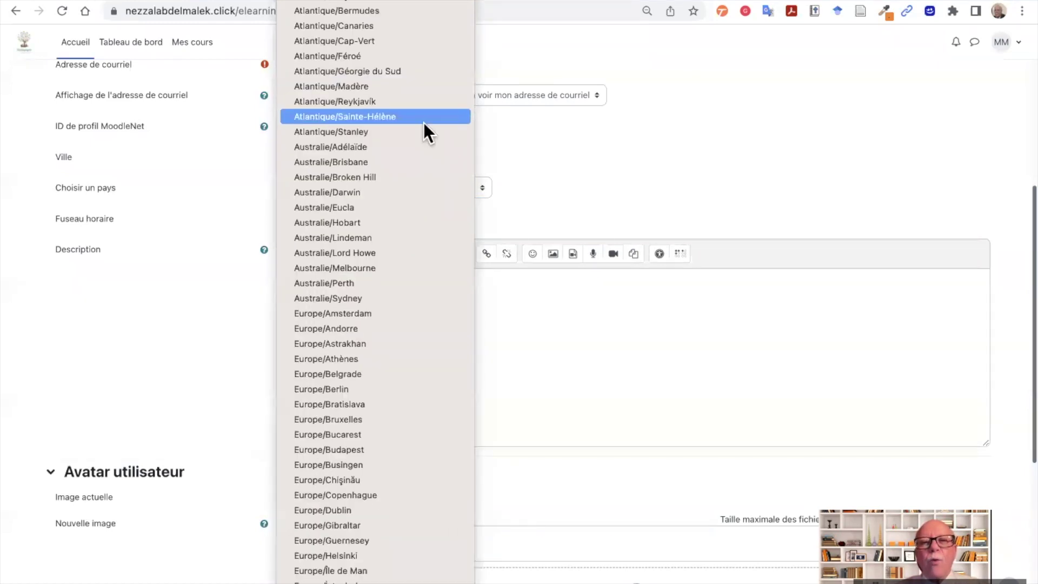
{"action": "scroll", "coordinate": [424, 145], "scroll_direction": "up", "scroll_amount": 20}
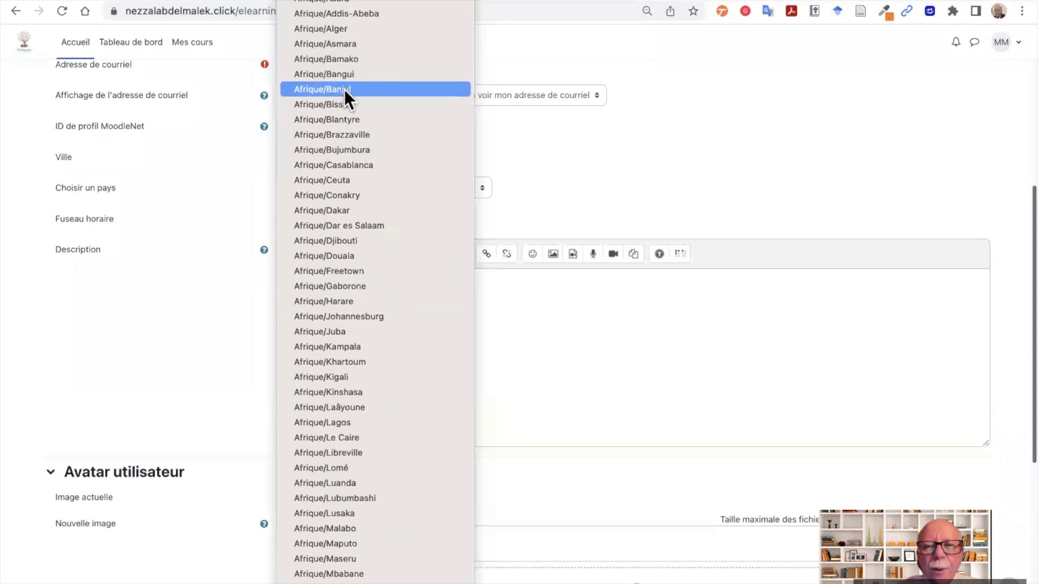
{"action": "left_click", "coordinate": [367, 209]}
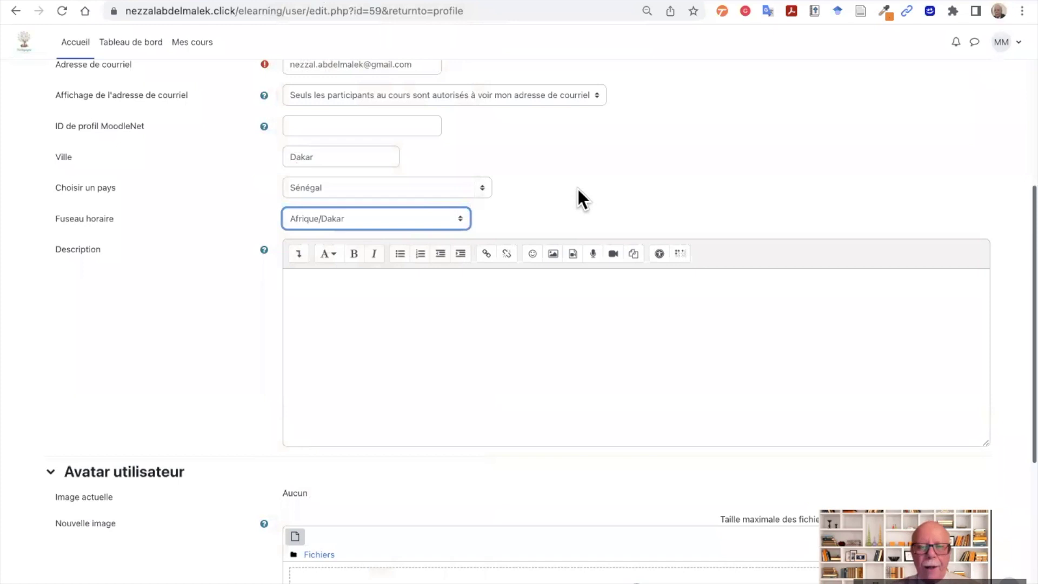
{"action": "scroll", "coordinate": [578, 190], "scroll_direction": "down", "scroll_amount": 3}
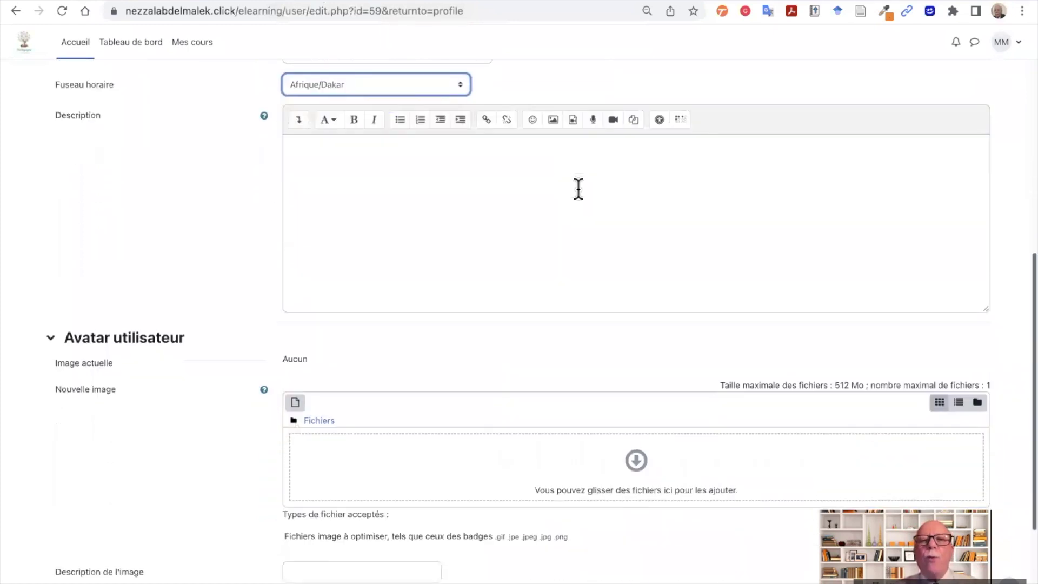
- Scroll down the profile form and exit full screen to reveal the desktop
{"action": "left_click", "coordinate": [426, 183]}
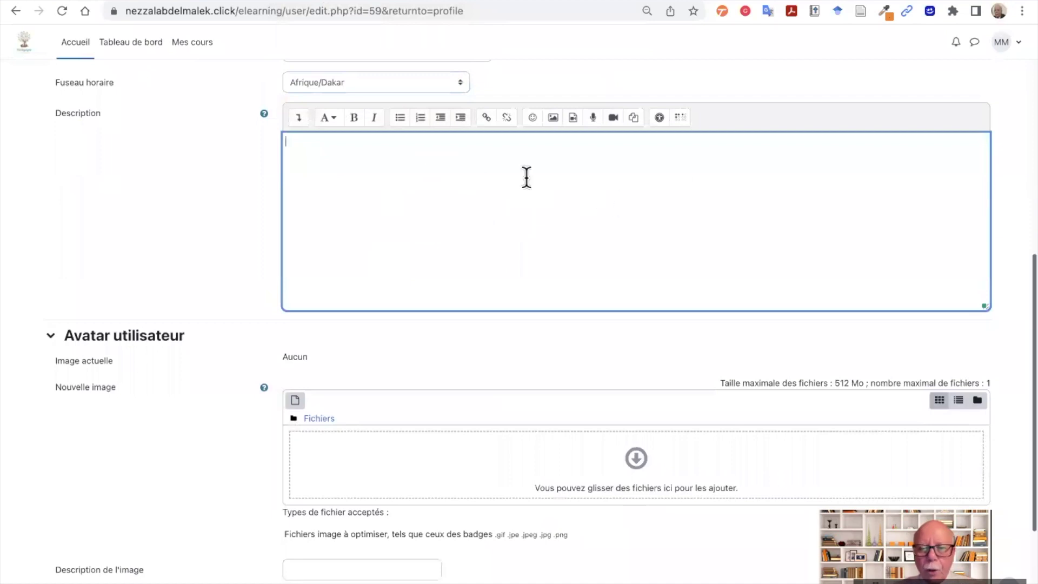
{"action": "scroll", "coordinate": [150, 232], "scroll_direction": "down", "scroll_amount": 3}
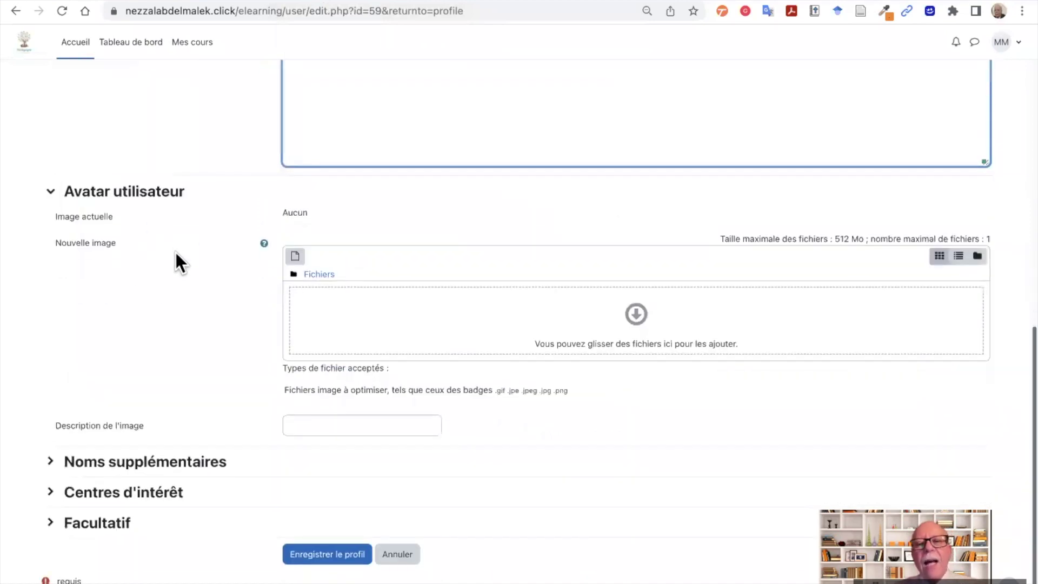
{"action": "scroll", "coordinate": [175, 253], "scroll_direction": "down", "scroll_amount": 1}
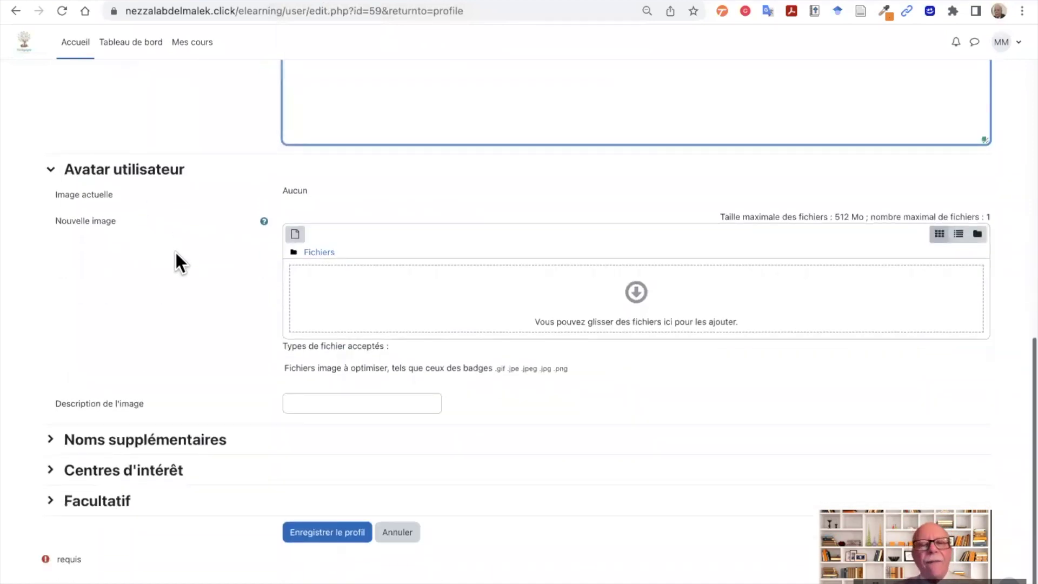
{"action": "mouse_move", "coordinate": [52, 2]}
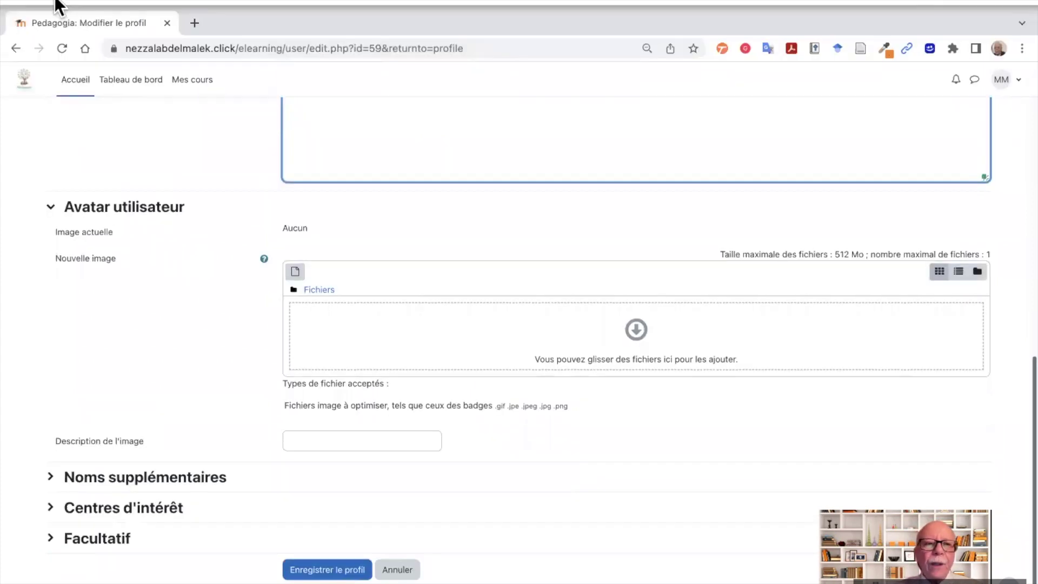
{"action": "key", "text": "ctrl+super+f"}
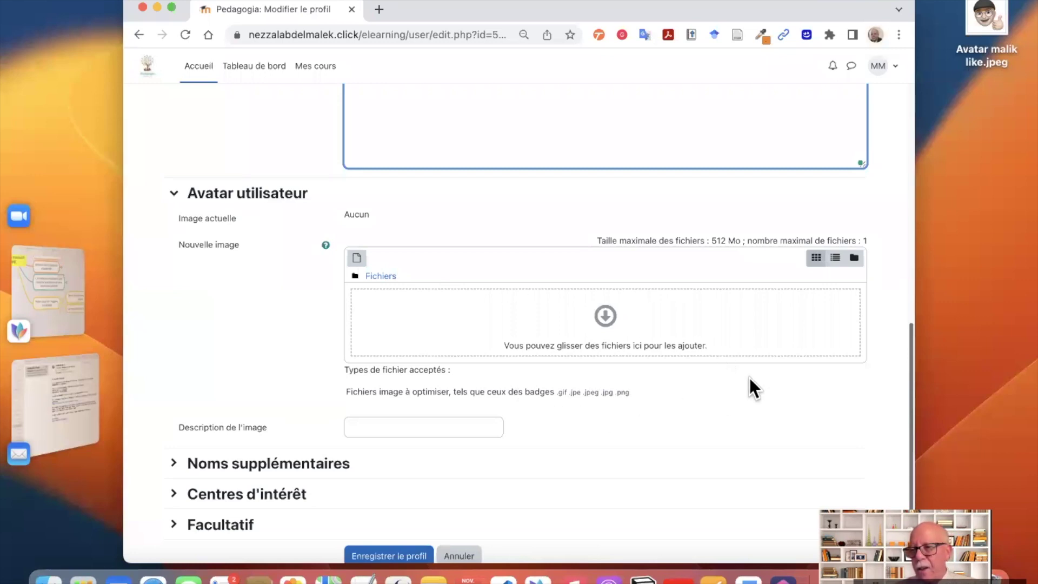
- Preview 'Avatar malik like.jpeg' and drag it into the Nouvelle image drop zone
{"action": "left_click", "coordinate": [981, 35]}
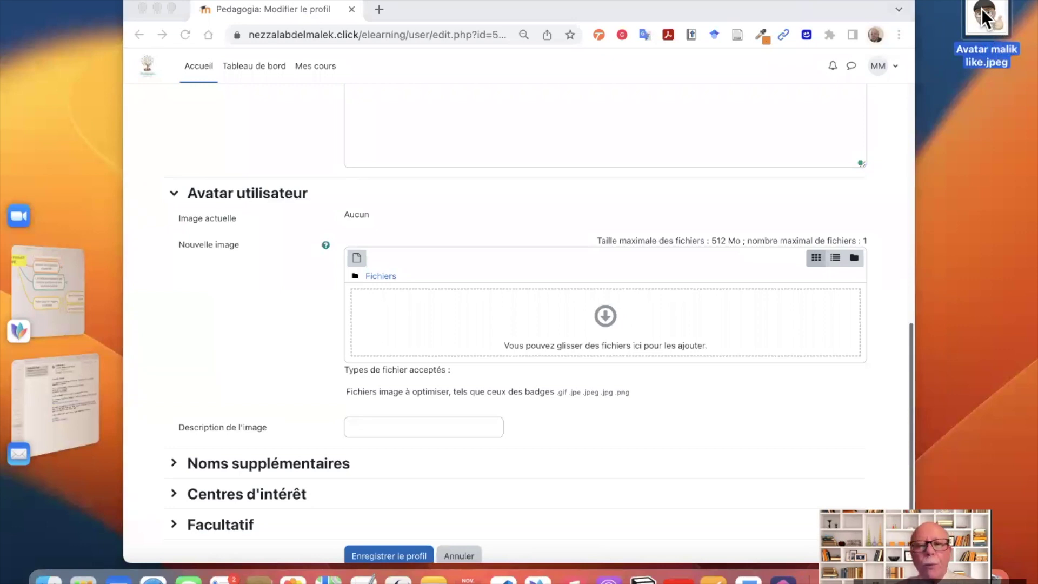
{"action": "key", "text": "space"}
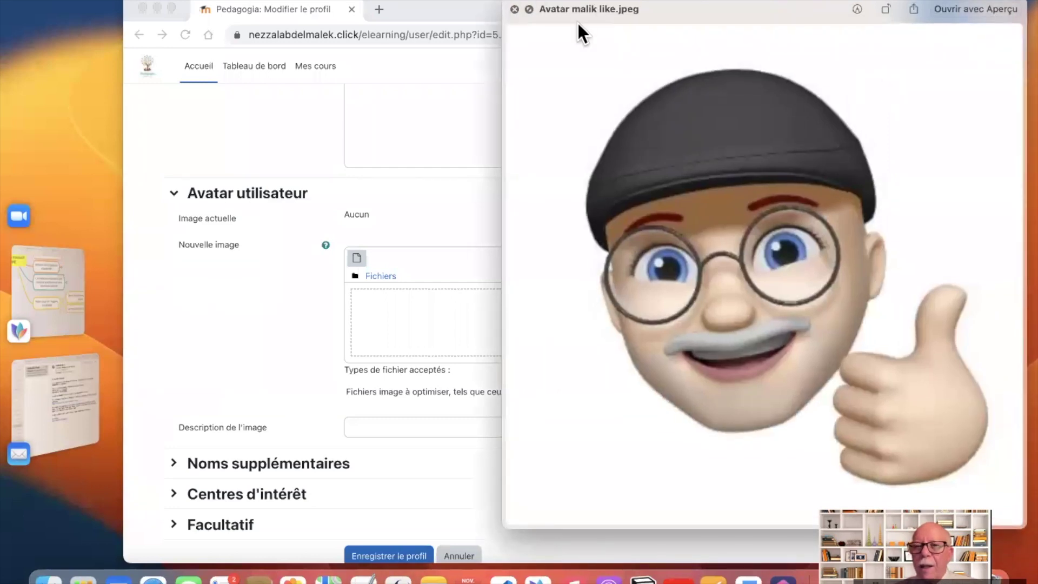
{"action": "left_click", "coordinate": [515, 8]}
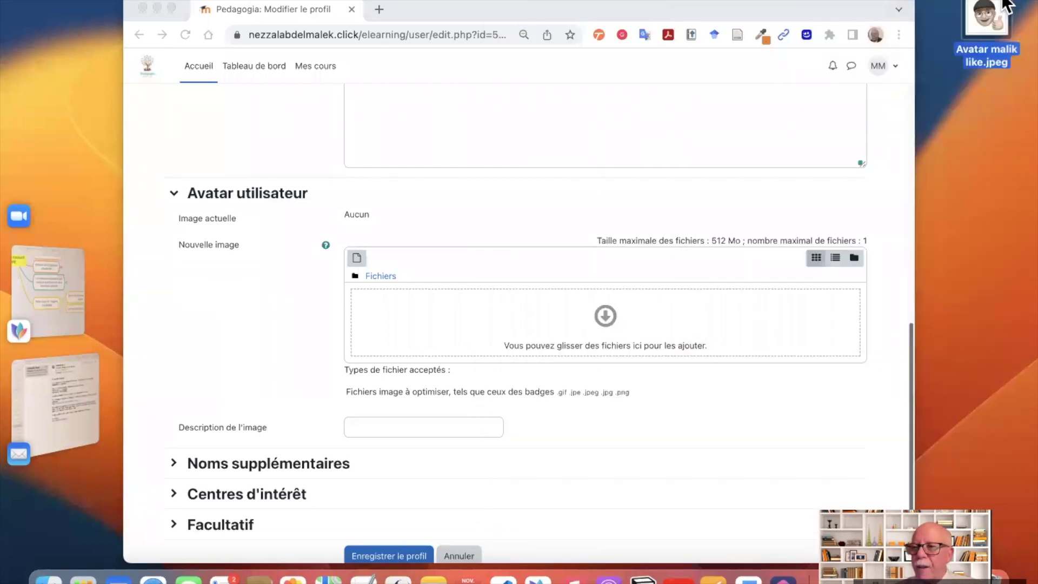
{"action": "left_click_drag", "start_coordinate": [1003, 7], "coordinate": [541, 304]}
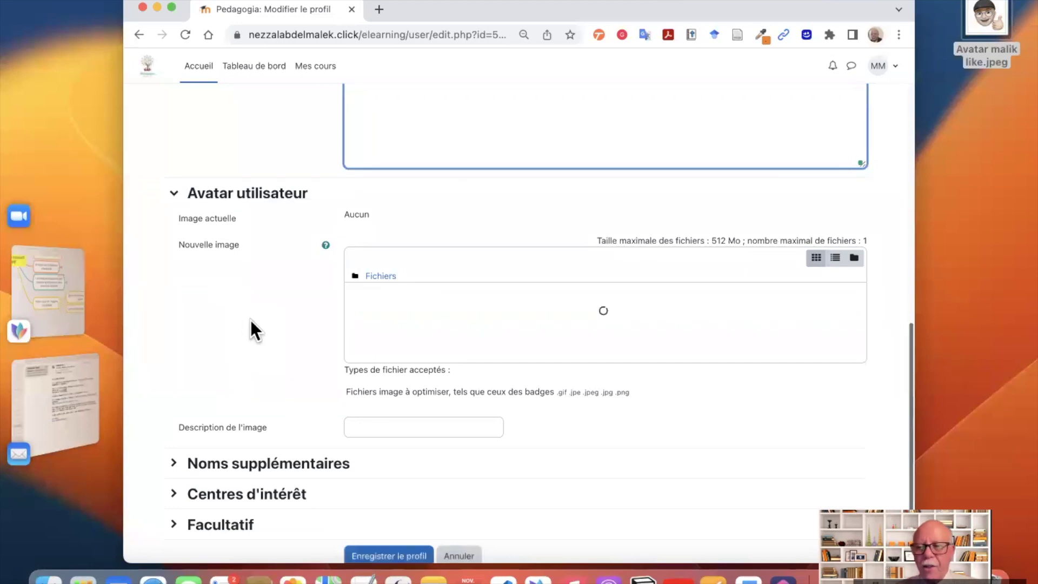
{"action": "scroll", "coordinate": [282, 330], "scroll_direction": "down", "scroll_amount": 3}
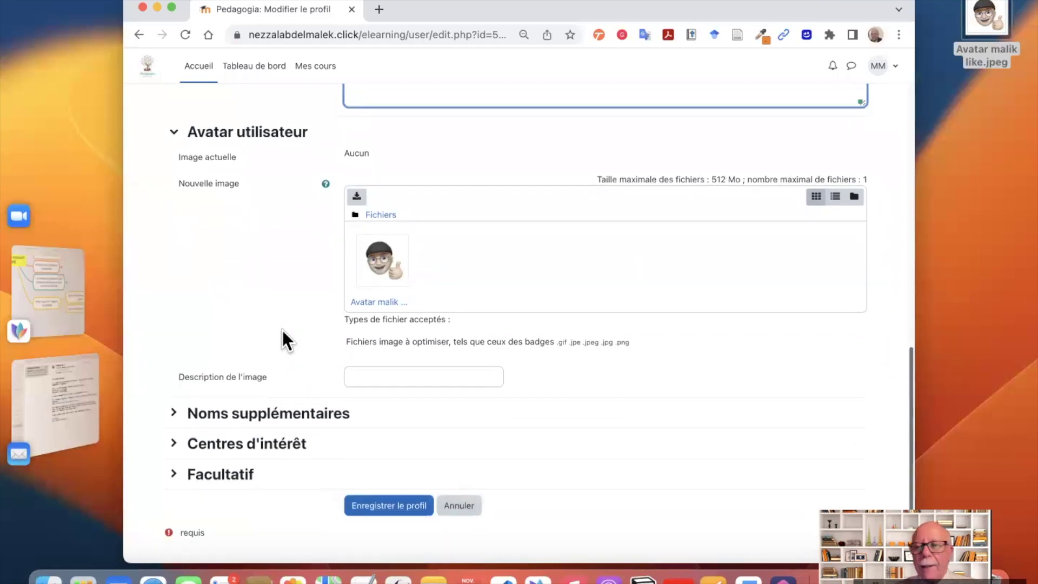
{"action": "scroll", "coordinate": [282, 330], "scroll_direction": "down", "scroll_amount": 1}
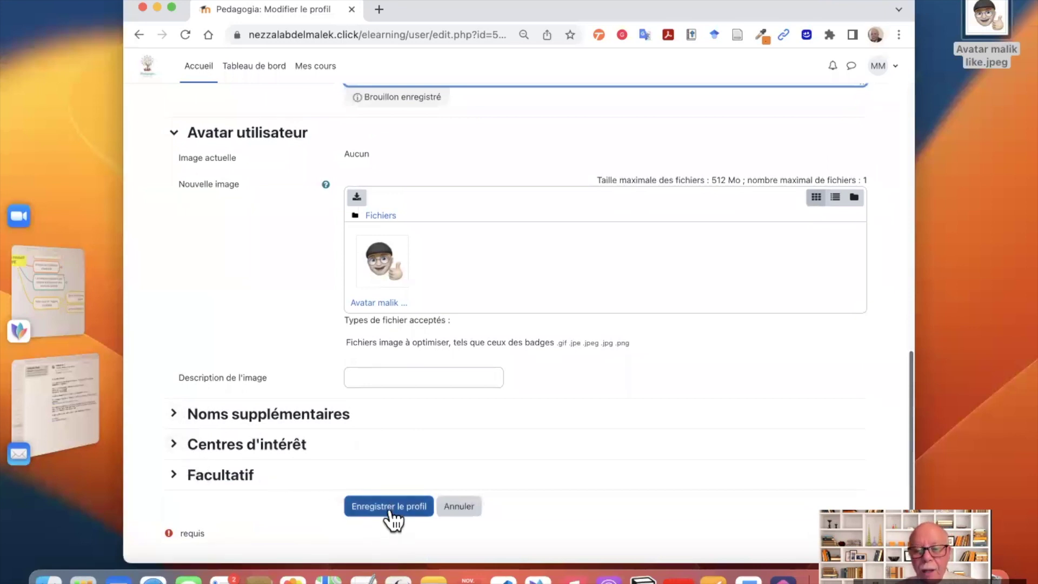
- Save the profile with Enregistrer le profil
{"action": "left_click", "coordinate": [383, 486]}
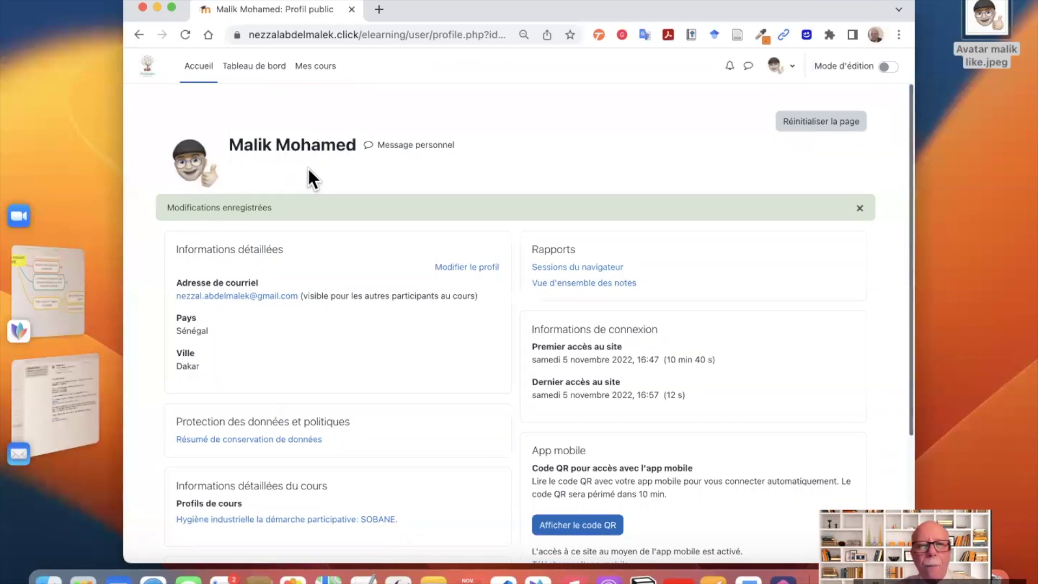
- From Mes cours, open the SOBANE industrial hygiene course's Participants list
{"action": "left_click", "coordinate": [313, 69]}
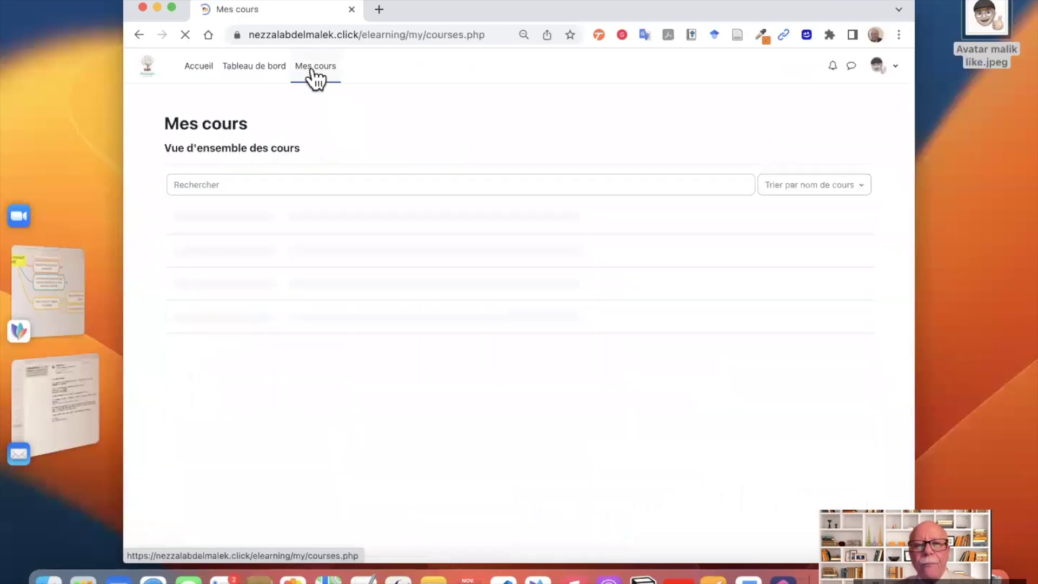
{"action": "left_click", "coordinate": [368, 217]}
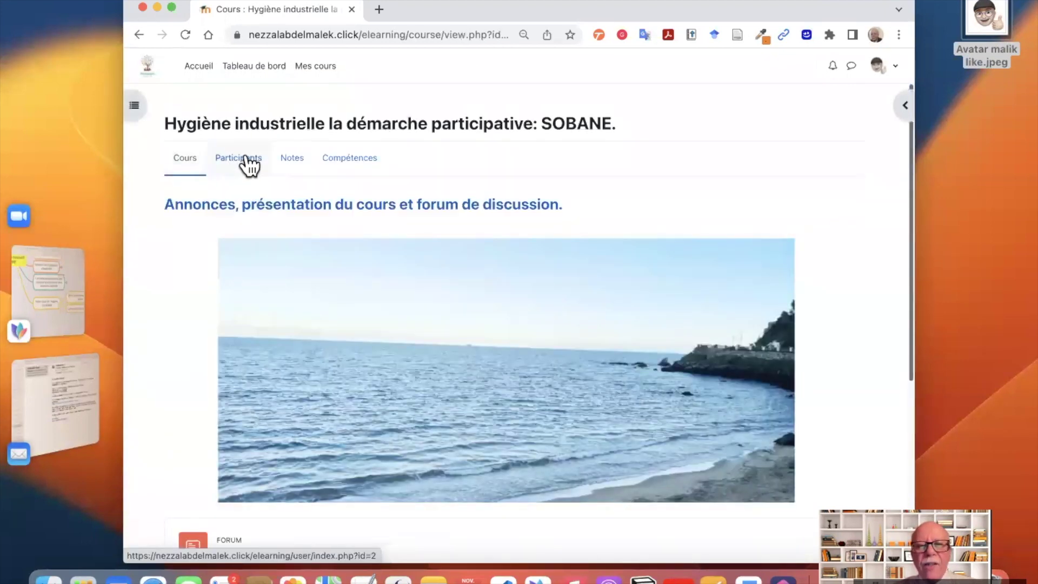
{"action": "left_click", "coordinate": [249, 164]}
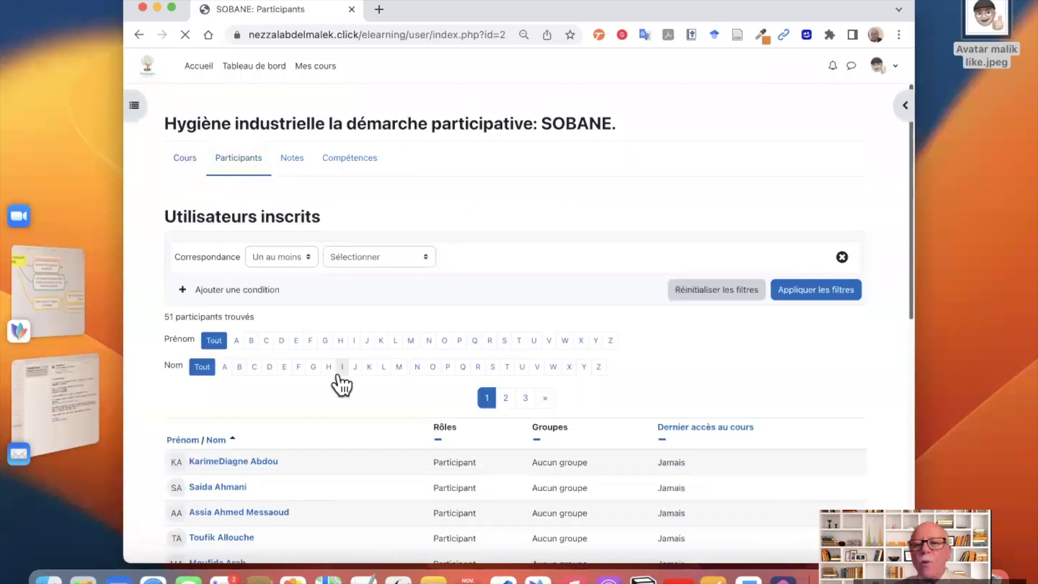
{"action": "scroll", "coordinate": [341, 384], "scroll_direction": "down", "scroll_amount": 2}
{"action": "scroll", "coordinate": [341, 385], "scroll_direction": "down", "scroll_amount": 3}
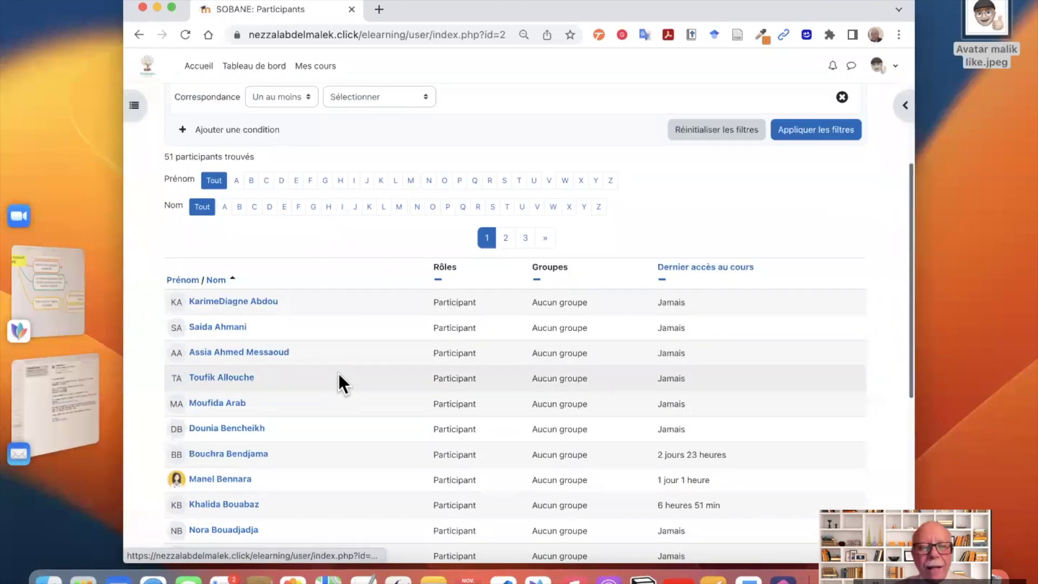
{"action": "scroll", "coordinate": [339, 378], "scroll_direction": "down", "scroll_amount": 10}
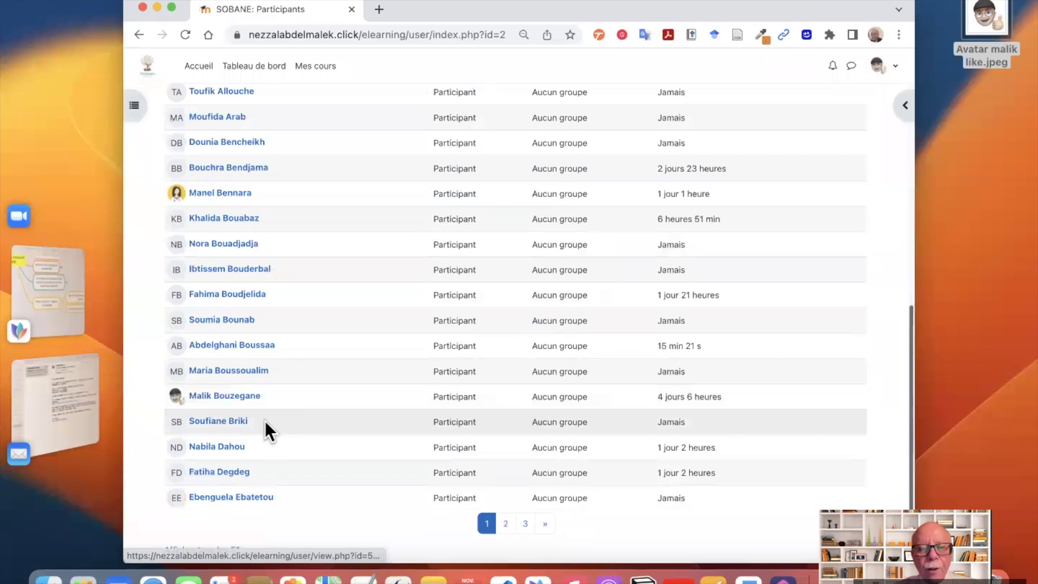
{"action": "scroll", "coordinate": [266, 427], "scroll_direction": "down", "scroll_amount": 2}
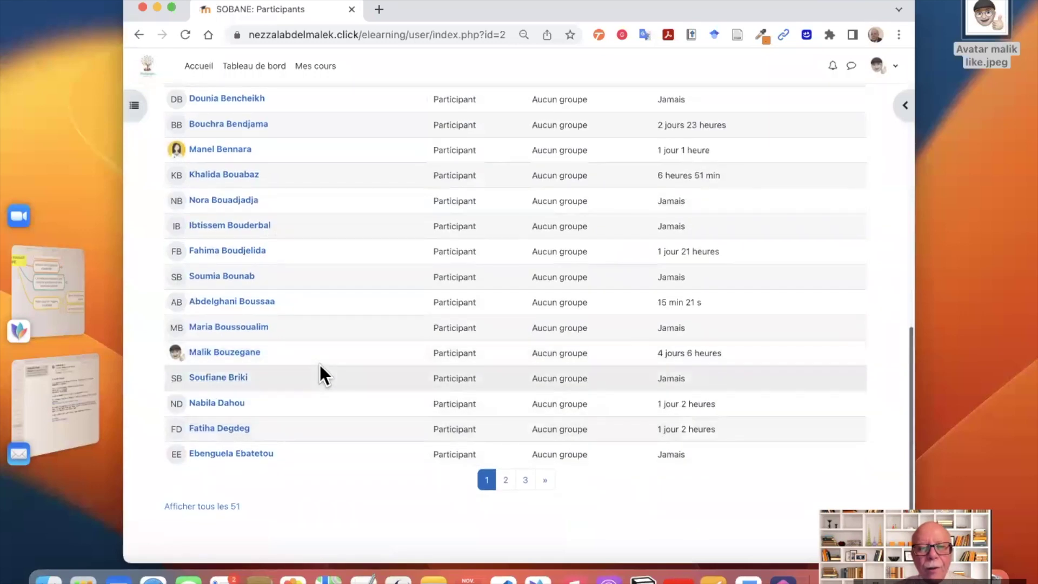
{"action": "scroll", "coordinate": [319, 366], "scroll_direction": "up", "scroll_amount": 10}
{"action": "scroll", "coordinate": [320, 365], "scroll_direction": "down", "scroll_amount": 10}
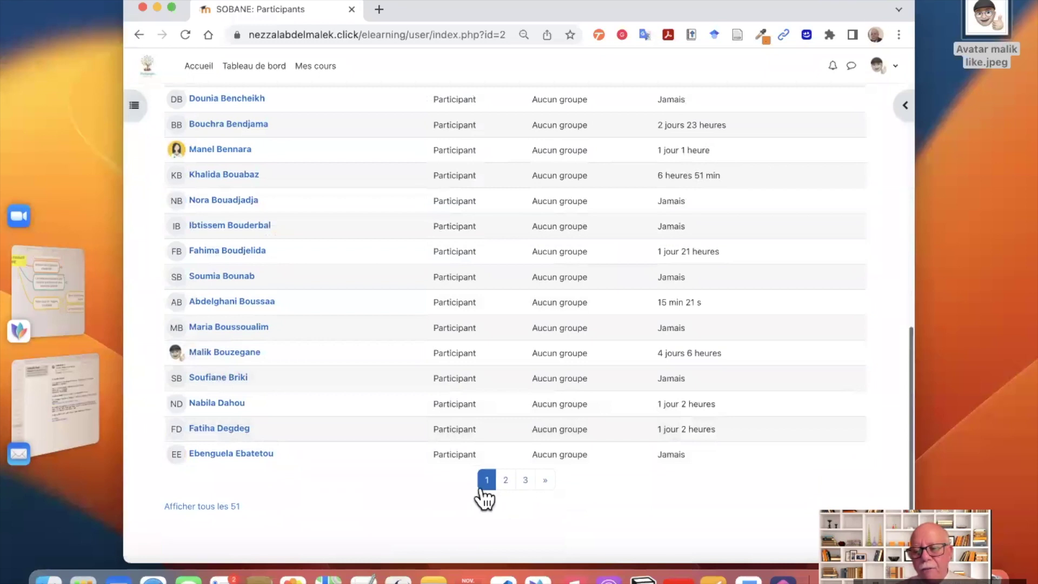
- Show all 51 participants on one page
{"action": "left_click", "coordinate": [219, 509]}
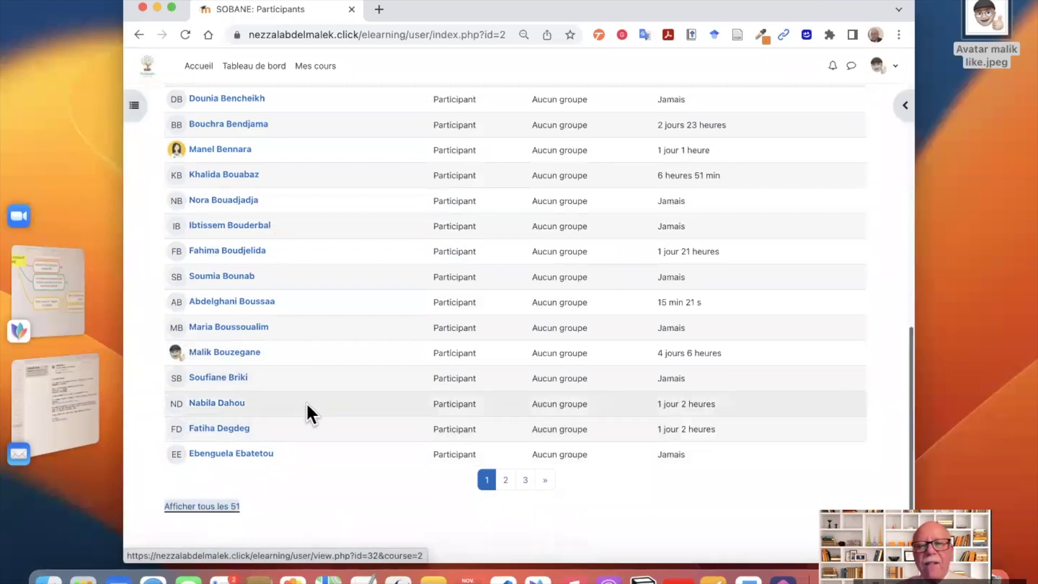
{"action": "scroll", "coordinate": [307, 403], "scroll_direction": "down", "scroll_amount": 10}
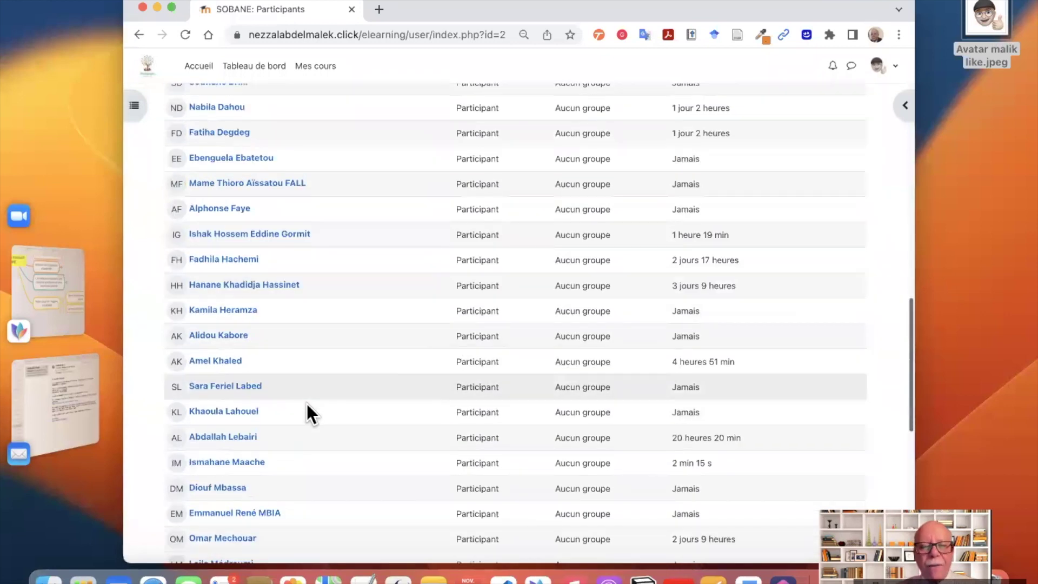
{"action": "scroll", "coordinate": [306, 403], "scroll_direction": "up", "scroll_amount": 10}
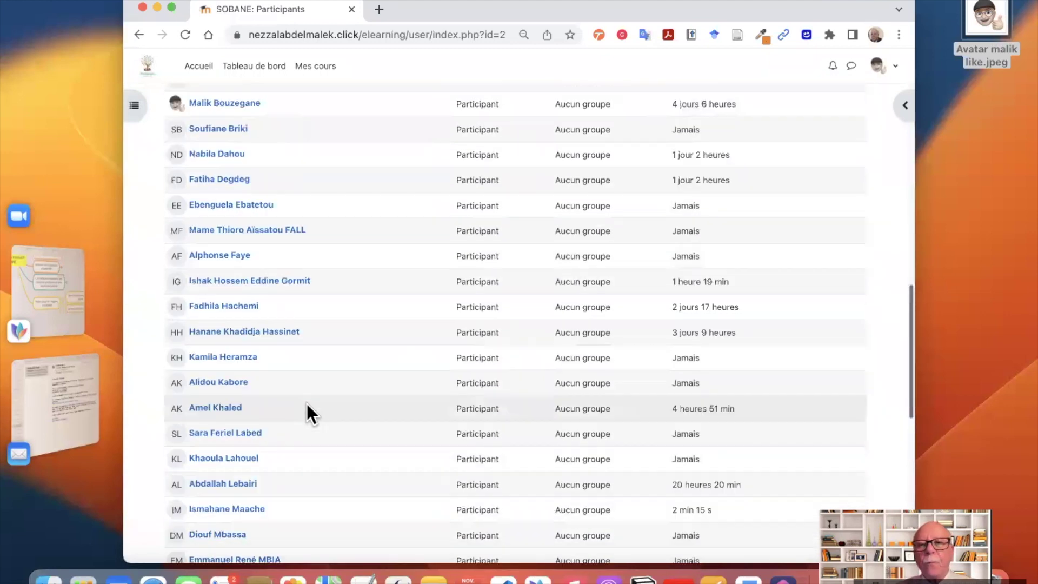
{"action": "scroll", "coordinate": [306, 403], "scroll_direction": "up", "scroll_amount": 10}
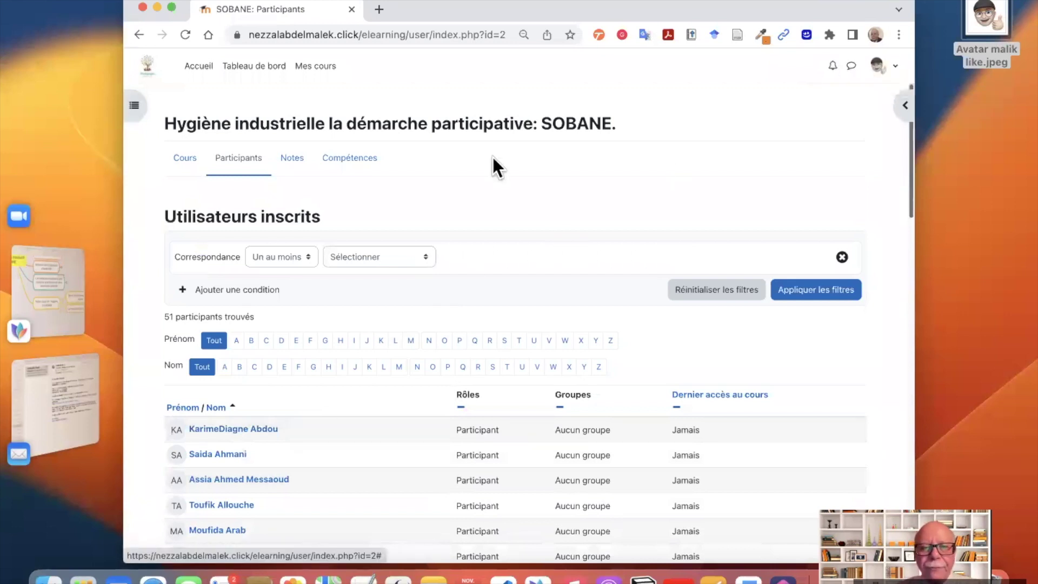
- Open the Notes tab to view the participant grade report with its 0–238 course total
{"action": "left_click", "coordinate": [293, 162]}
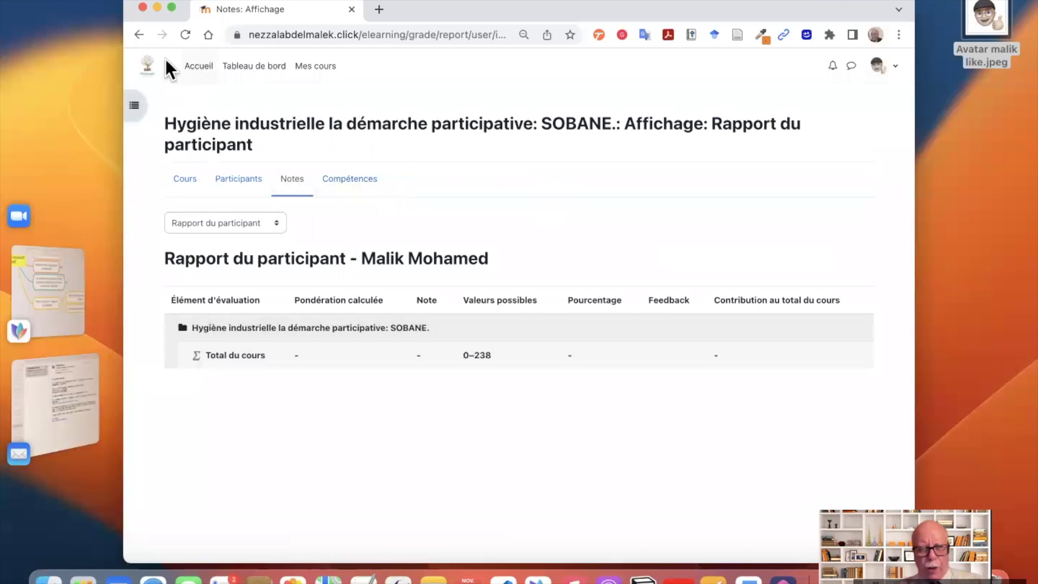
- Close the Chrome browser window
{"action": "left_click", "coordinate": [142, 7]}
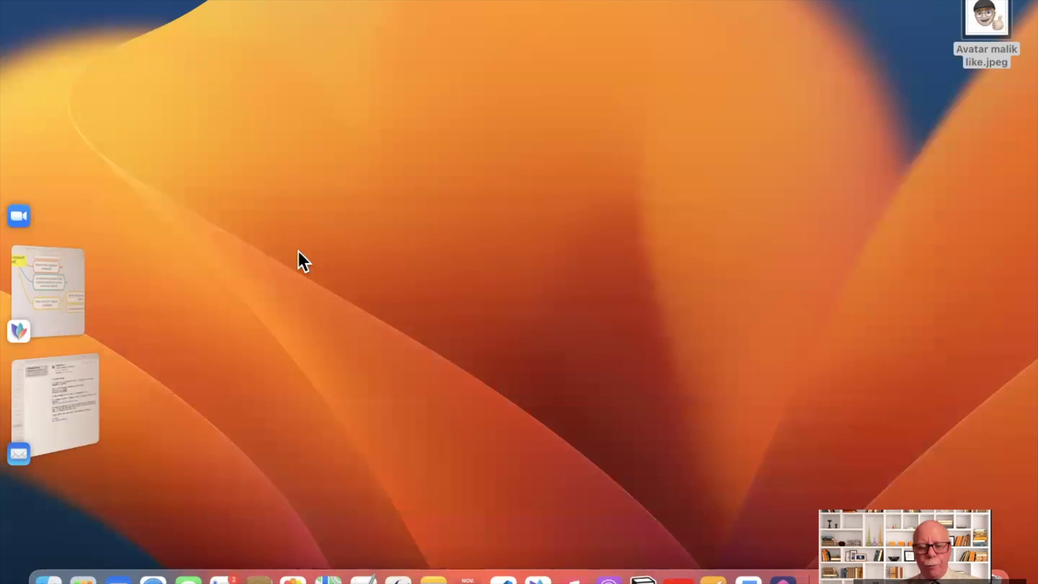
- Bring back the 'Q/R meeting introductif SOBANE' map from the Dock in full screen
{"action": "key", "text": "ctrl+Right"}
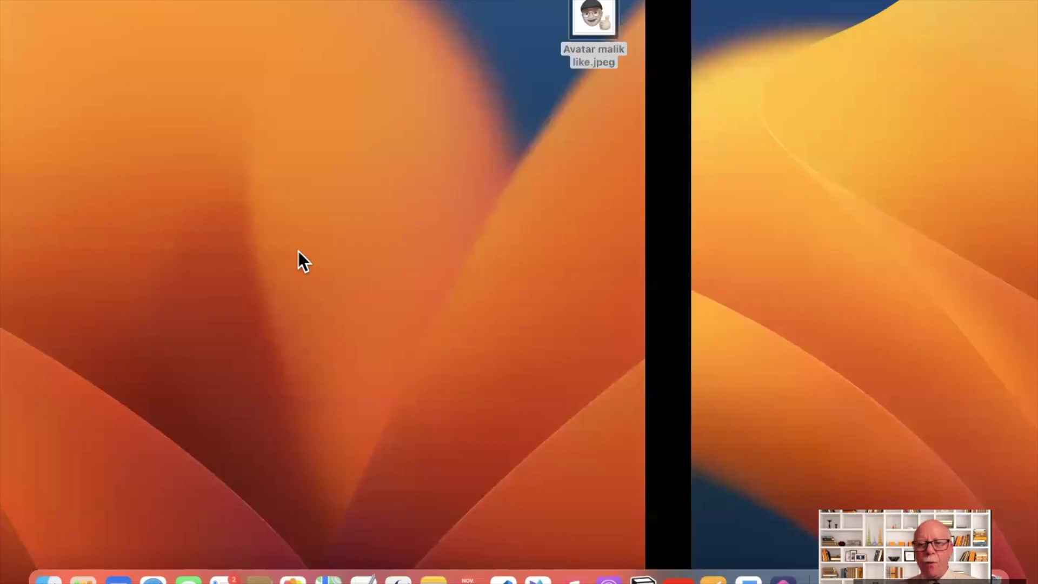
{"action": "left_click", "coordinate": [538, 580]}
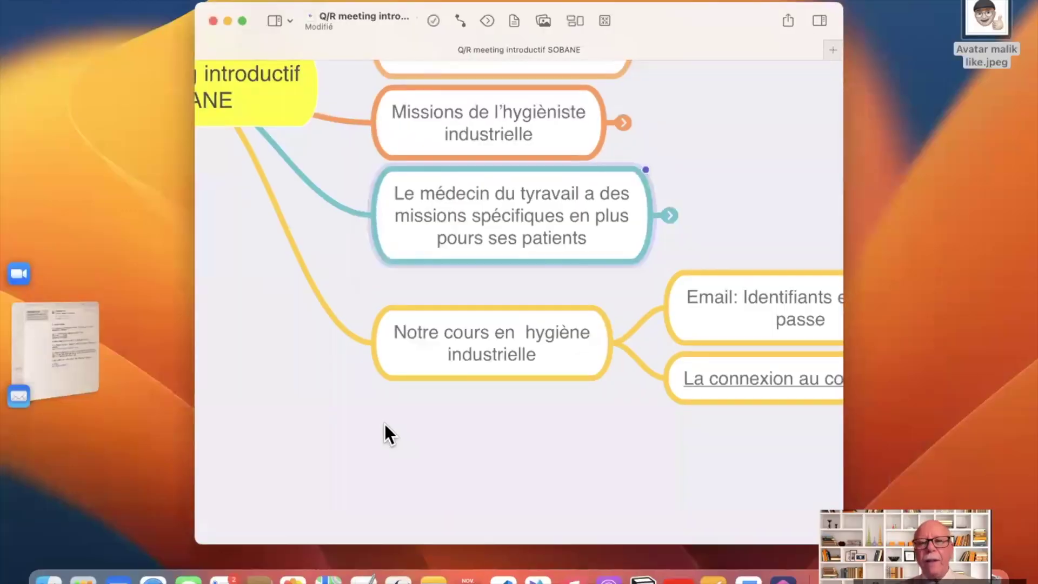
{"action": "scroll", "coordinate": [373, 453], "scroll_direction": "up", "scroll_amount": 3}
{"action": "key", "text": "super+ctrl+f"}
{"action": "scroll", "coordinate": [252, 276], "scroll_direction": "right", "scroll_amount": 10}
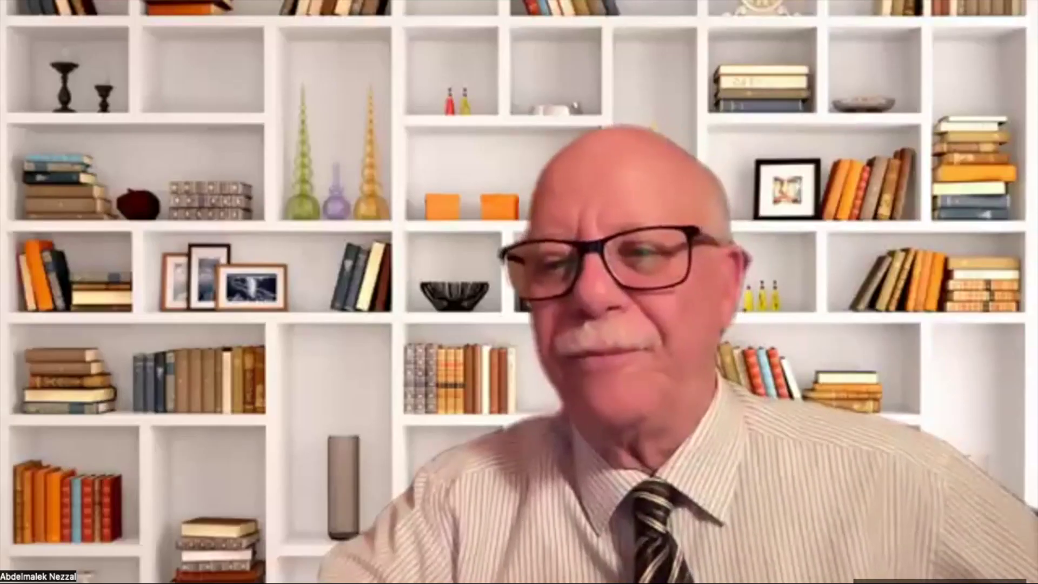